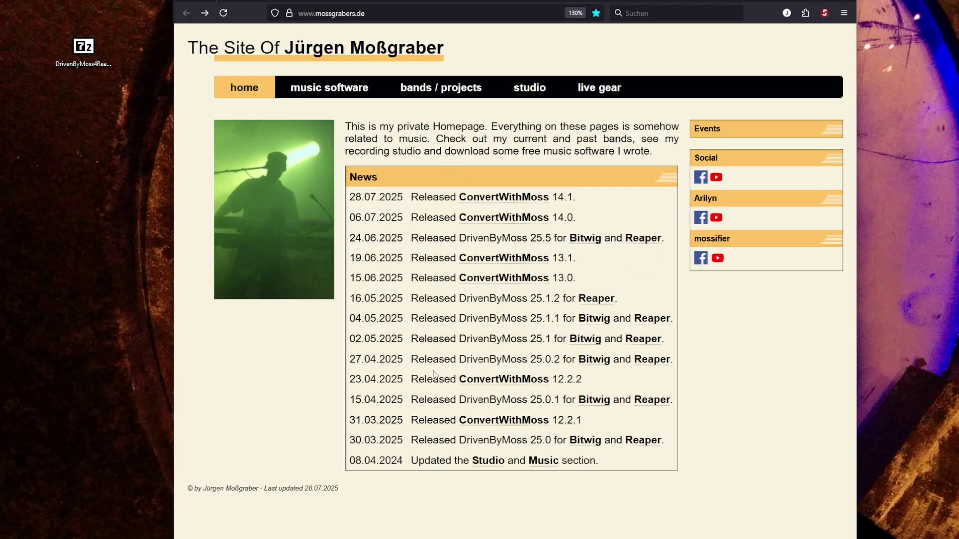
Step: Go from music software to the DrivenByMoss - Reaper page and scroll to its supported controllers table
click(345, 95)
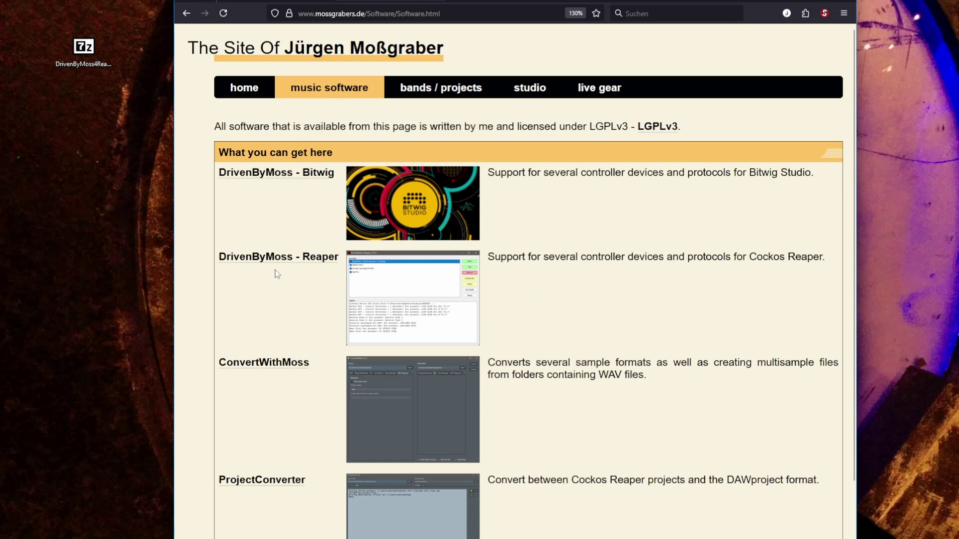
click(307, 258)
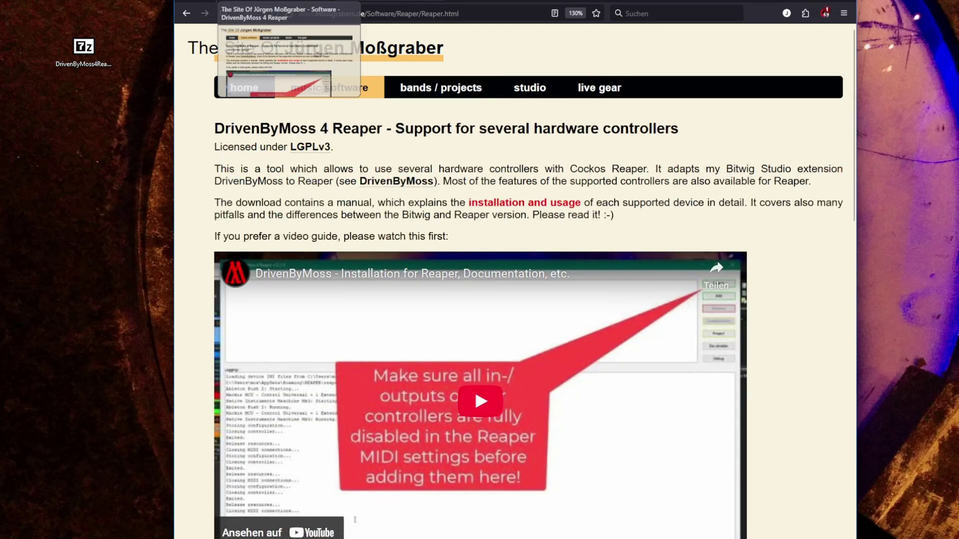
scroll(633, 202, down, 5)
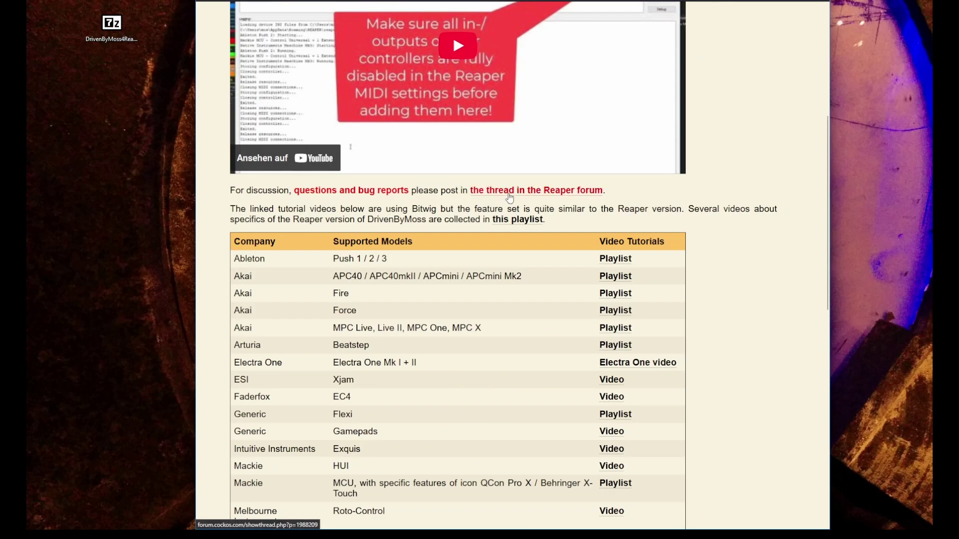
click(571, 193)
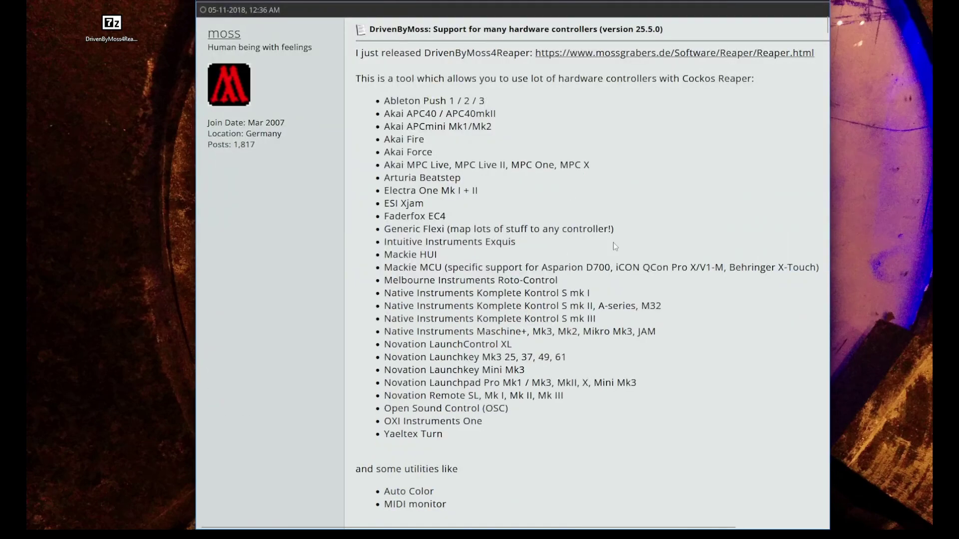
scroll(614, 246, up, 5)
key(ctrl+minus)
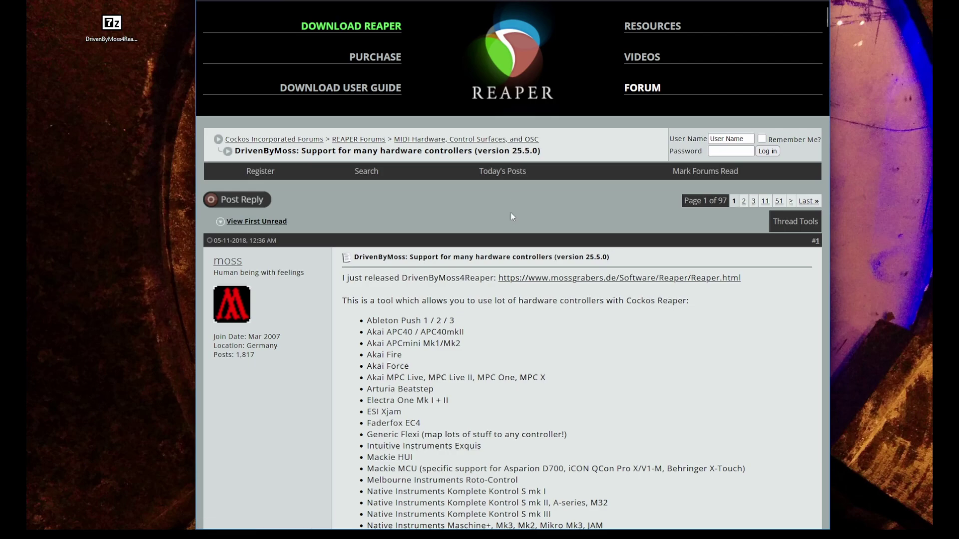
key(alt+Left)
scroll(510, 212, down, 3)
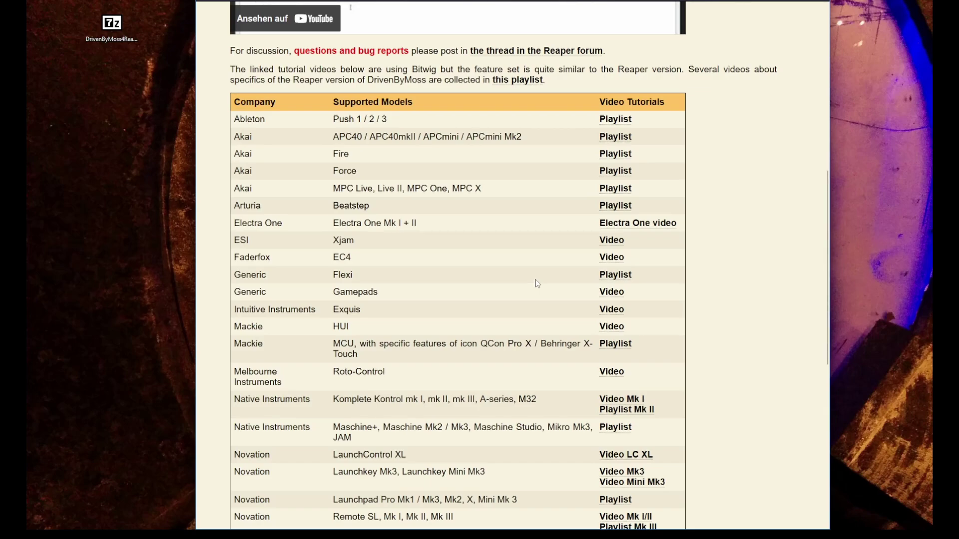
Step: Scroll down to the Release/Download table topped by the 26.0.0 archives
scroll(537, 284, down, 3)
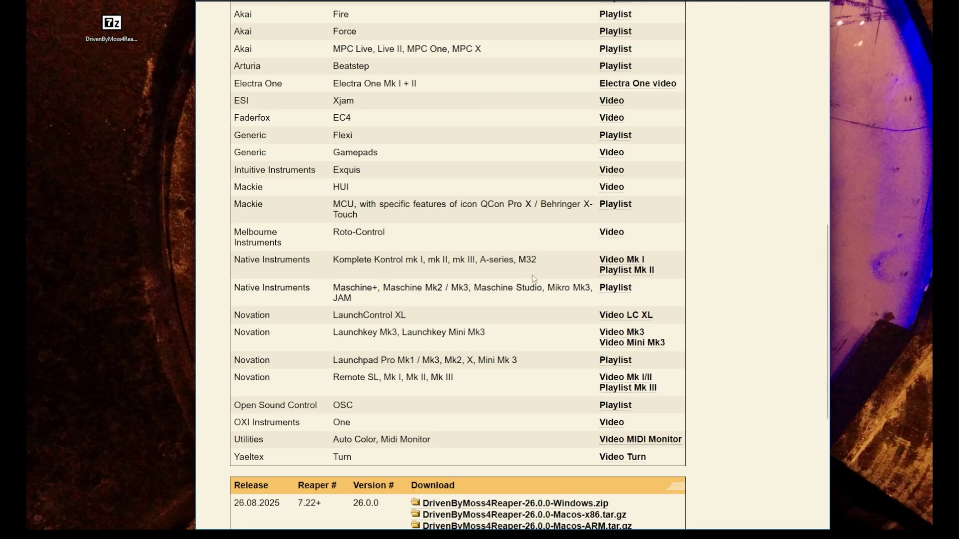
scroll(533, 278, down, 3)
scroll(533, 279, down, 3)
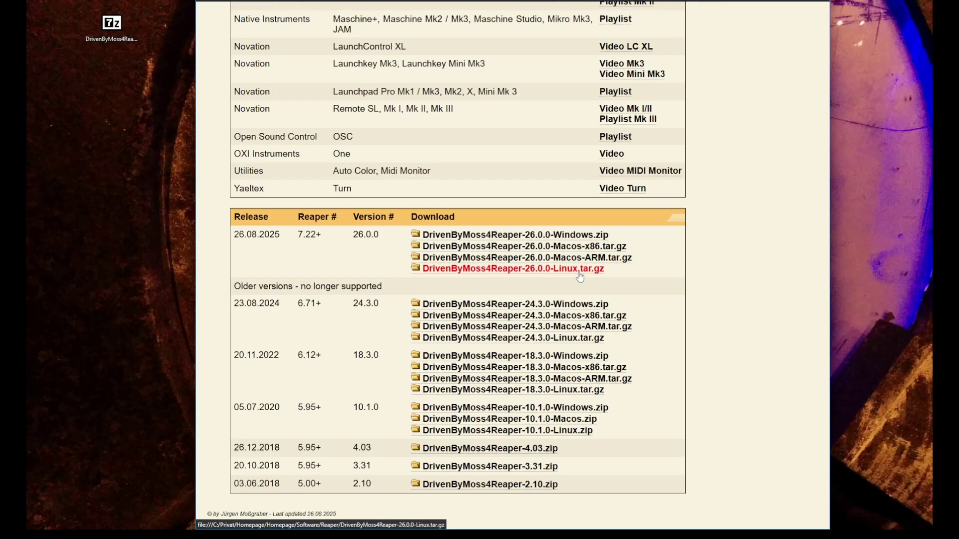
Step: Open DrivenByMoss4Reaper-26.0.0-Windows.zip in 7-Zip, enter its docs folder and select DrivenByMoss-Manual.pdf
click(111, 25)
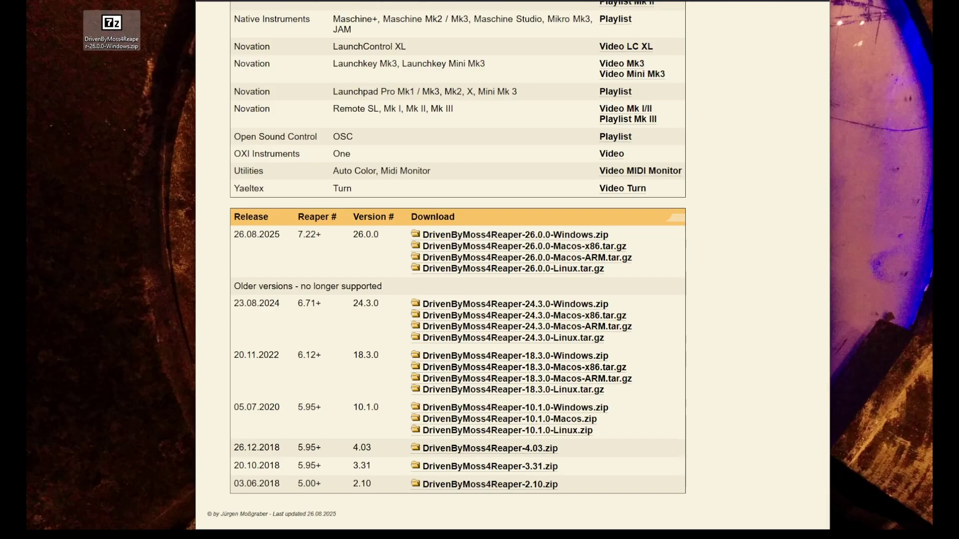
double_click(121, 21)
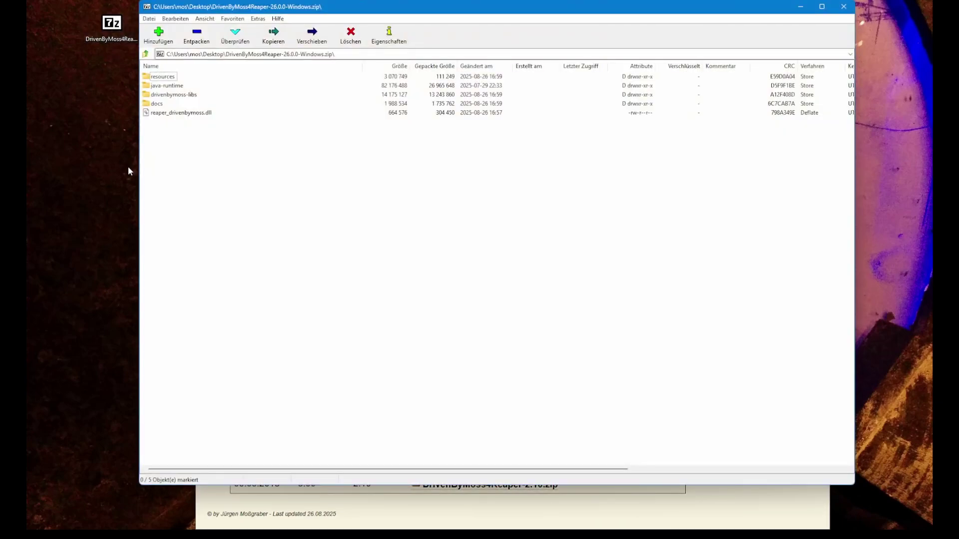
click(186, 113)
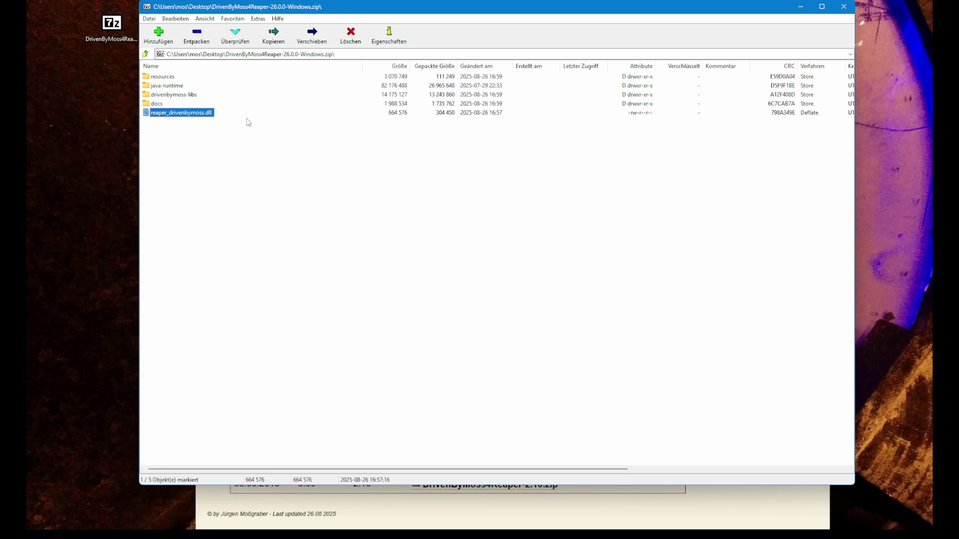
click(168, 86)
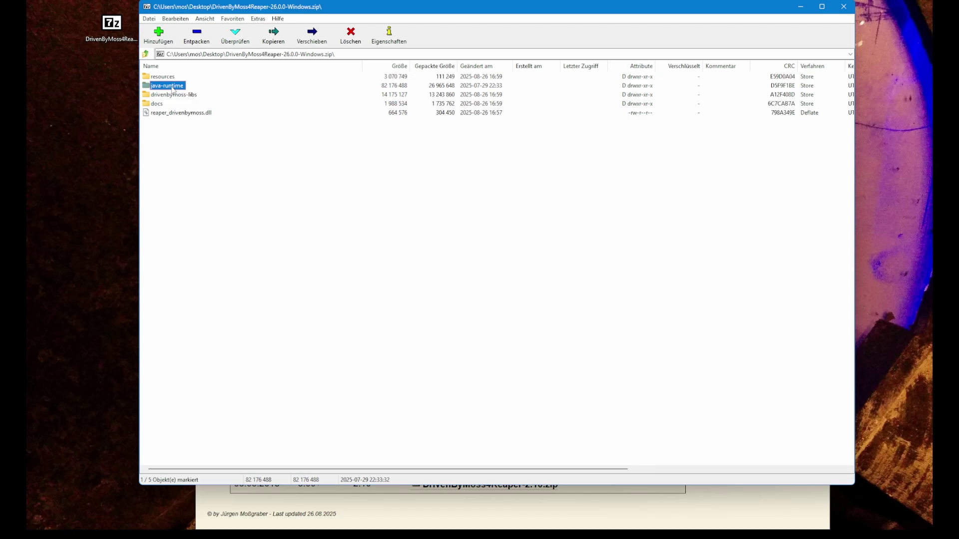
key(Down)
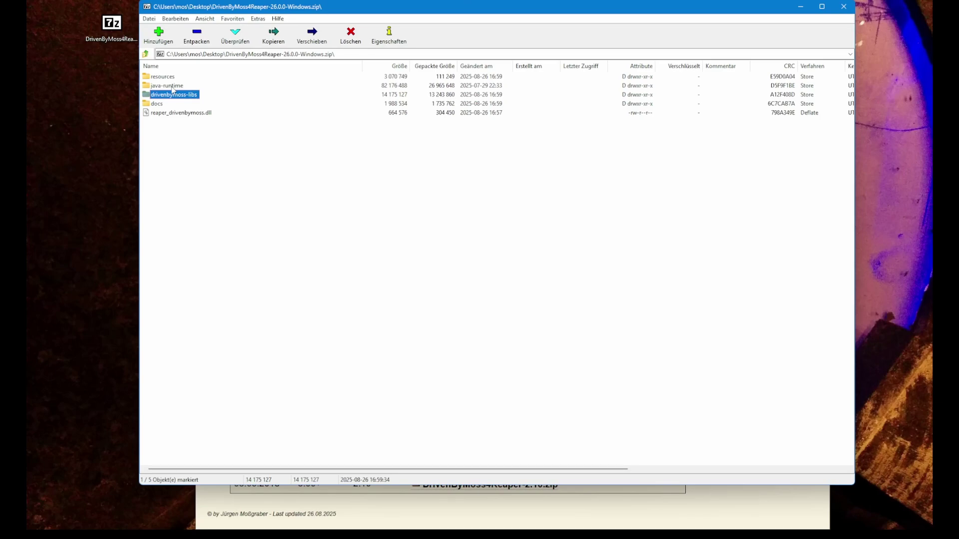
key(Down)
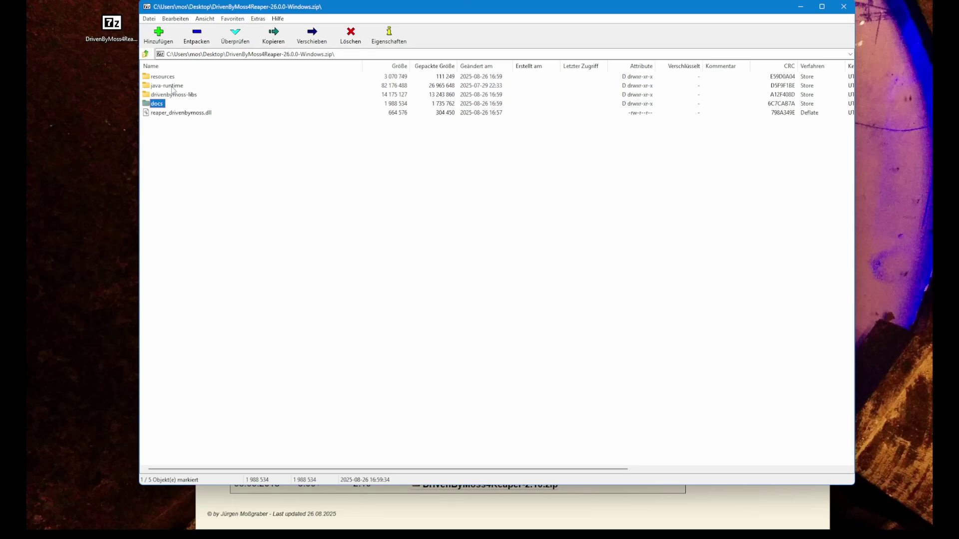
key(Return)
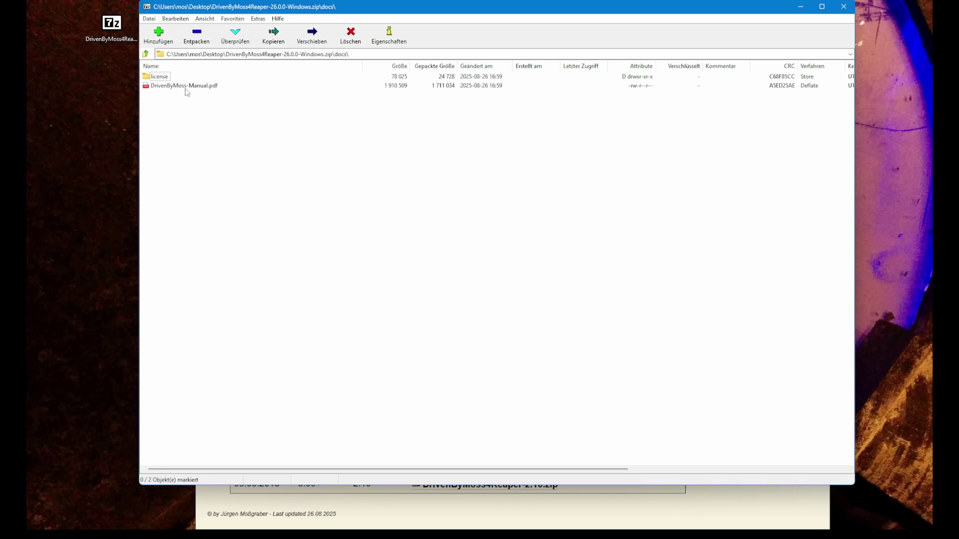
click(186, 87)
Step: Open DrivenByMoss-Manual.pdf and jump from the contents to Known Issues > Cockos Reaper on page 19
key(Return)
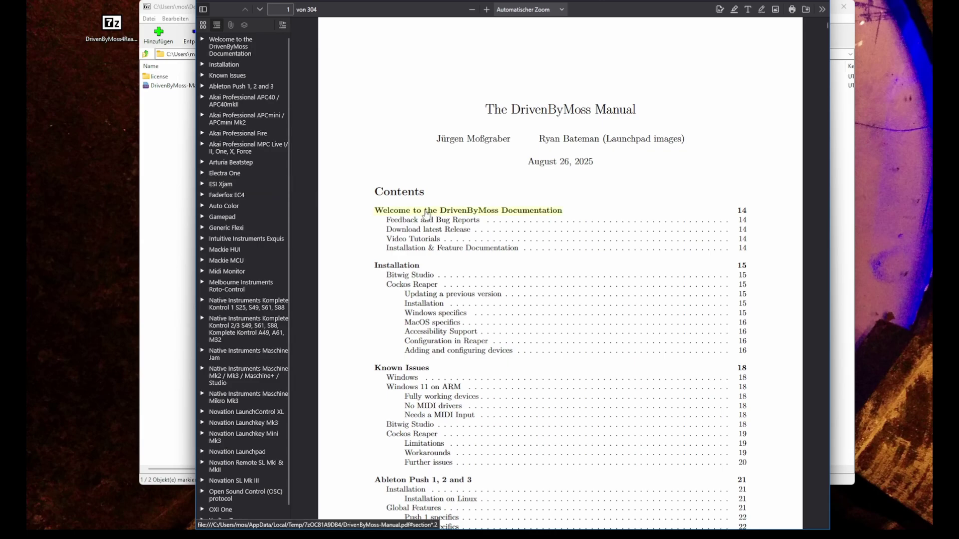
scroll(550, 195, down, 2)
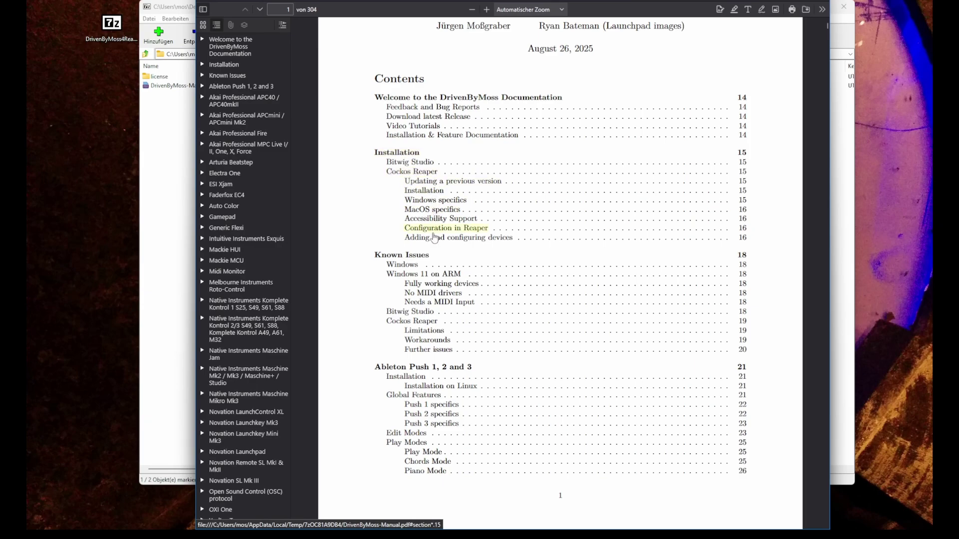
scroll(430, 233, down, 2)
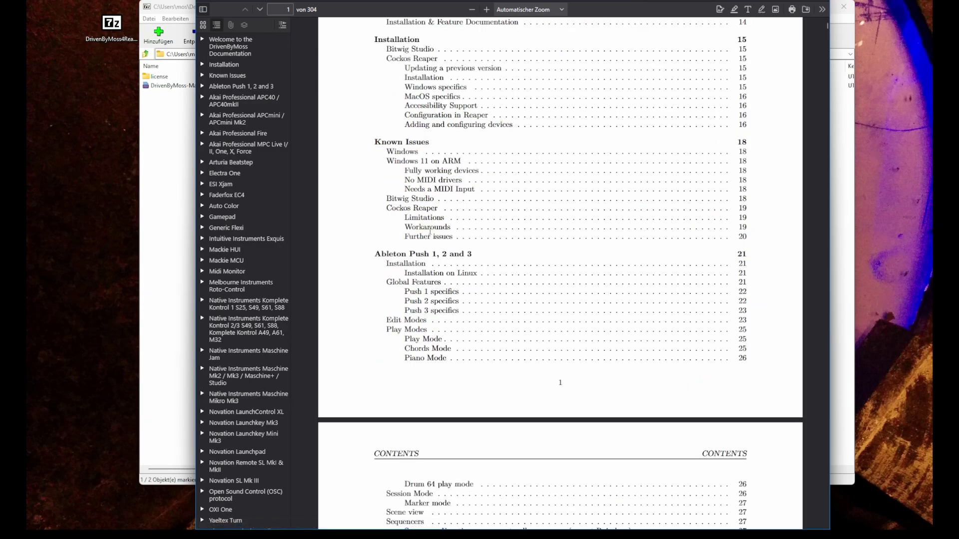
scroll(429, 231, up, 2)
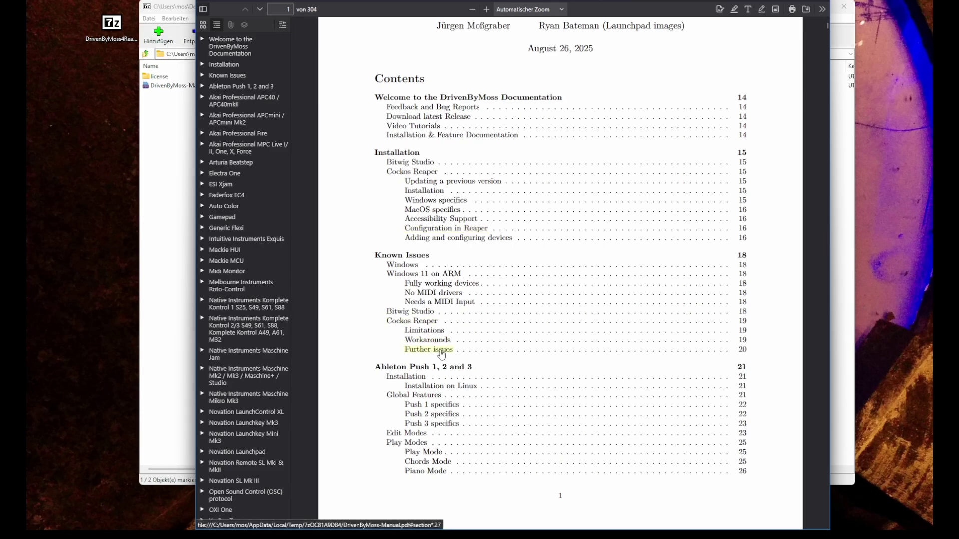
click(397, 323)
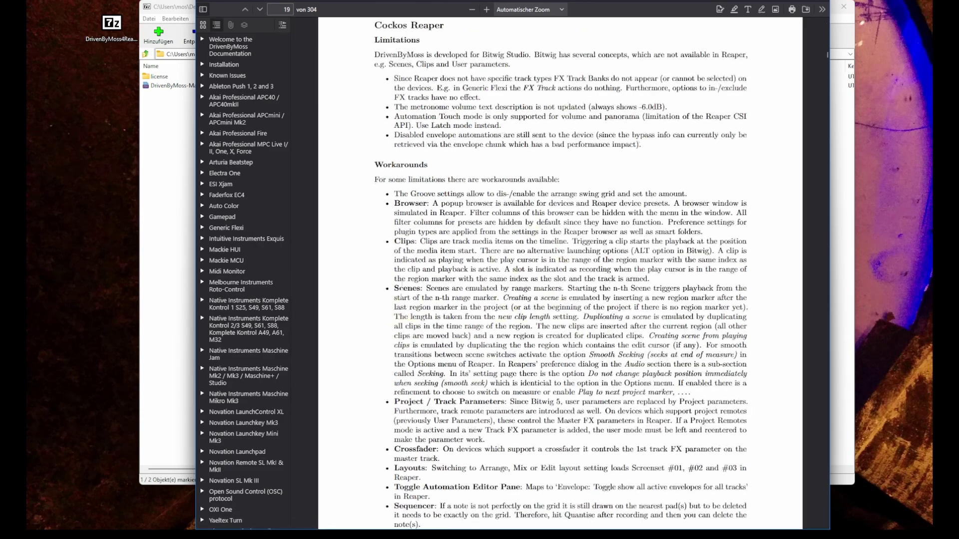
scroll(414, 242, down, 2)
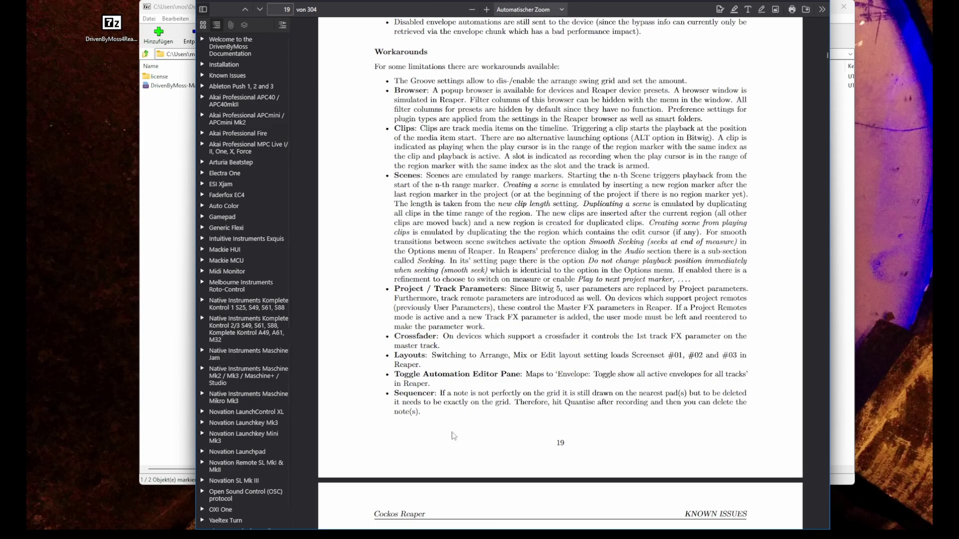
scroll(480, 337, up, 7)
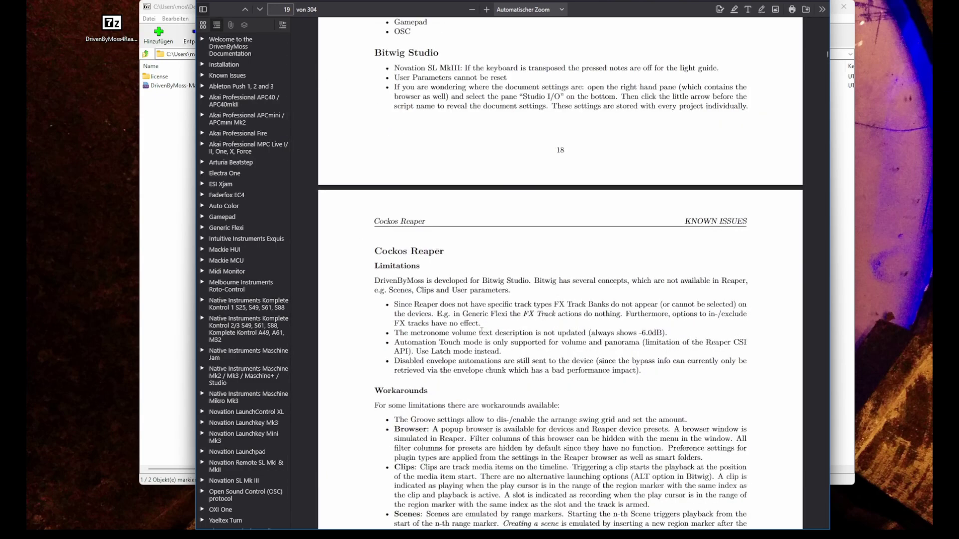
Step: Scroll back to the page 15 Cockos Reaper installation instructions, then close the manual
scroll(481, 331, up, 20)
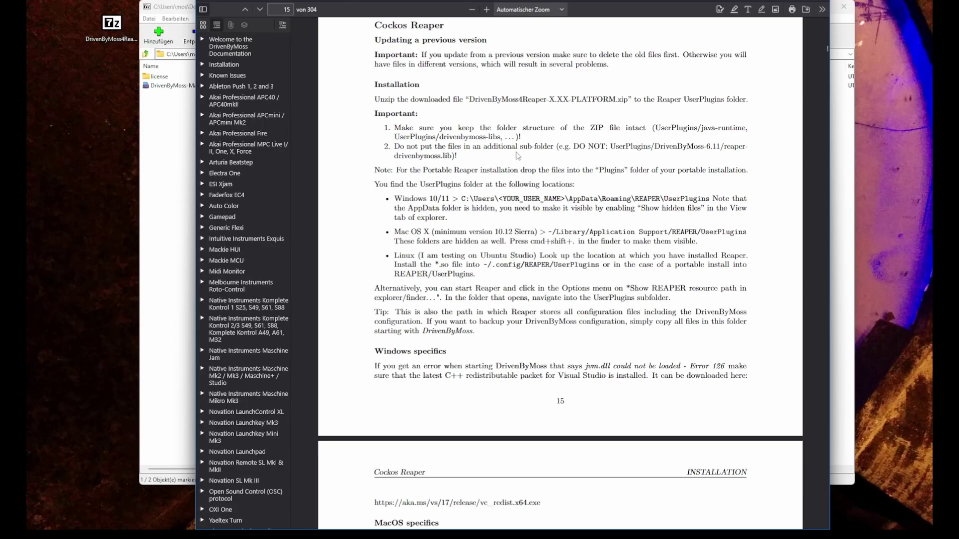
ctrl+scroll(517, 156, up, 1)
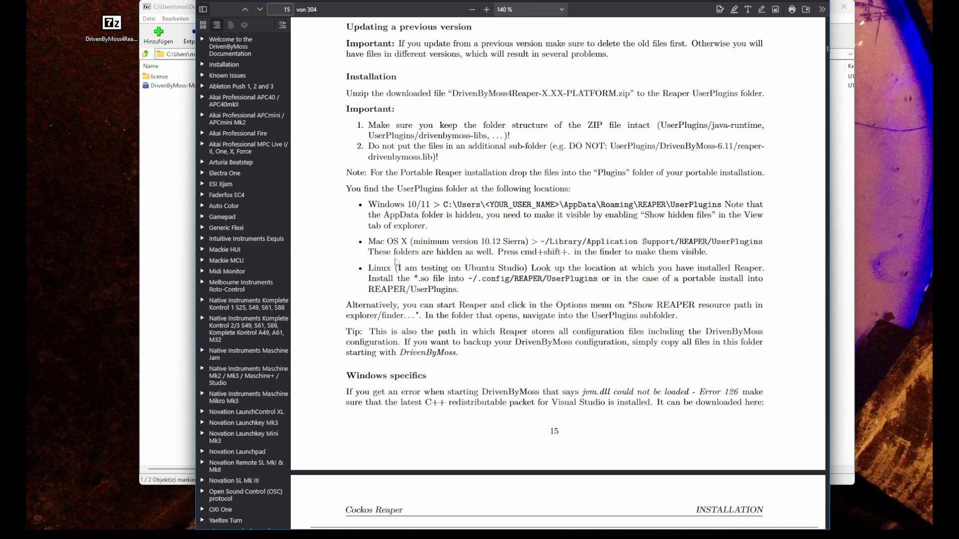
key(alt+F4)
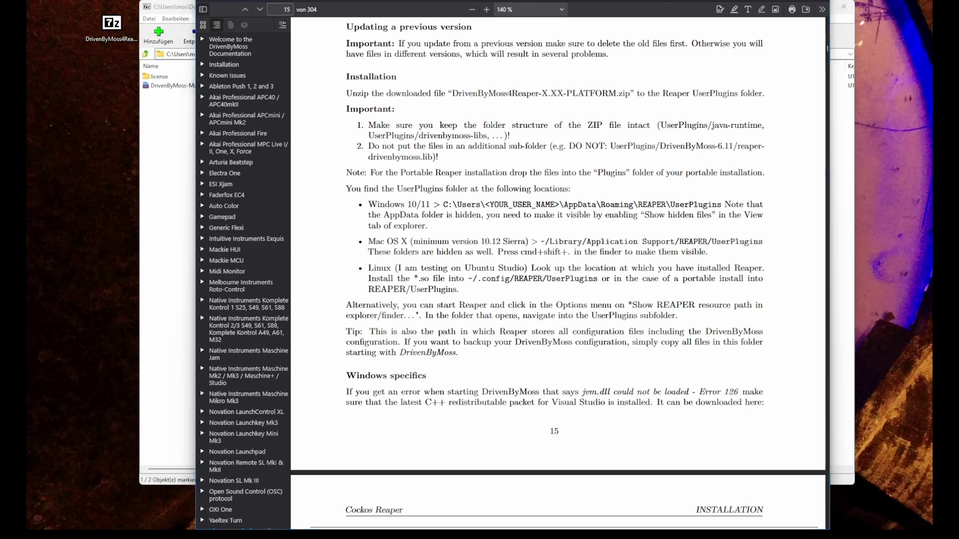
Step: Show hidden folders in the user folder and open AppData
key(alt+Tab)
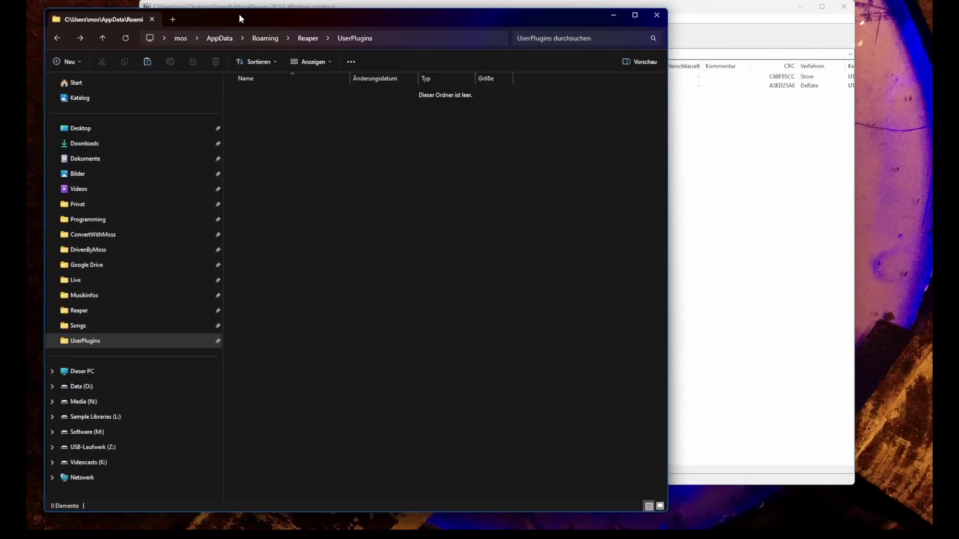
click(180, 39)
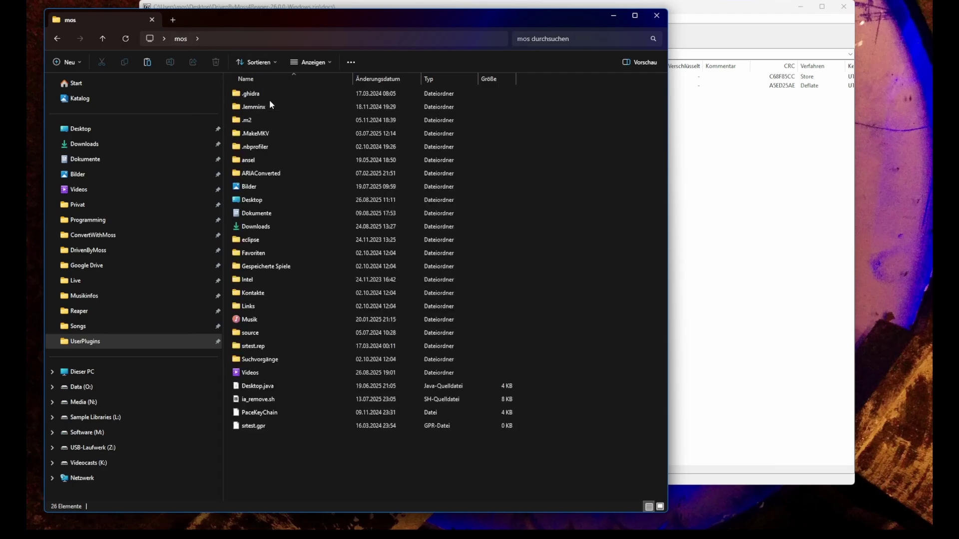
key(a)
click(285, 484)
key(ctrl+h)
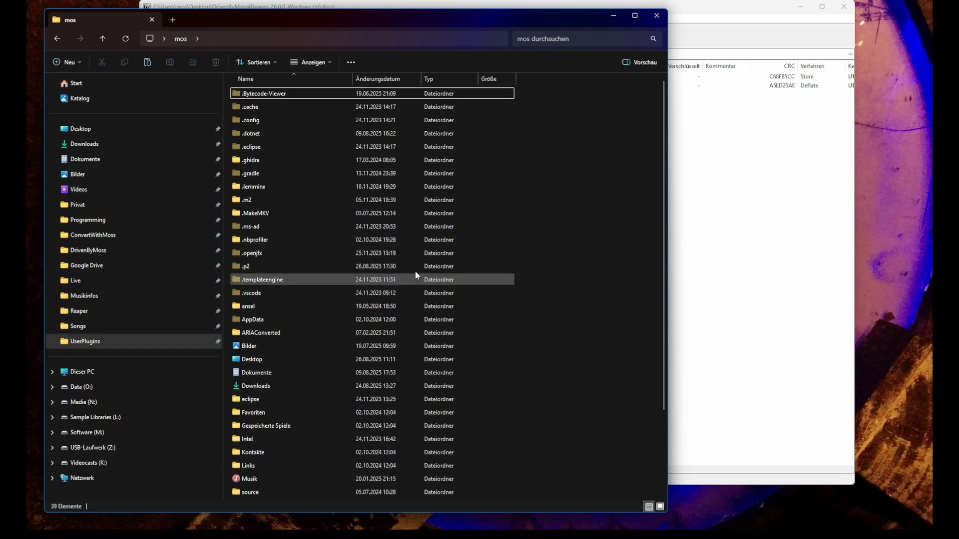
key(a)
click(276, 322)
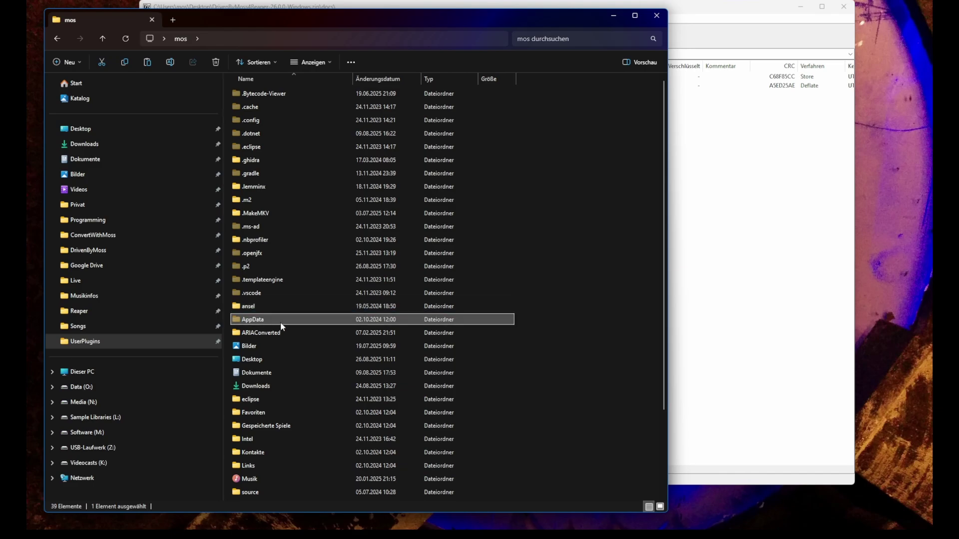
double_click(290, 320)
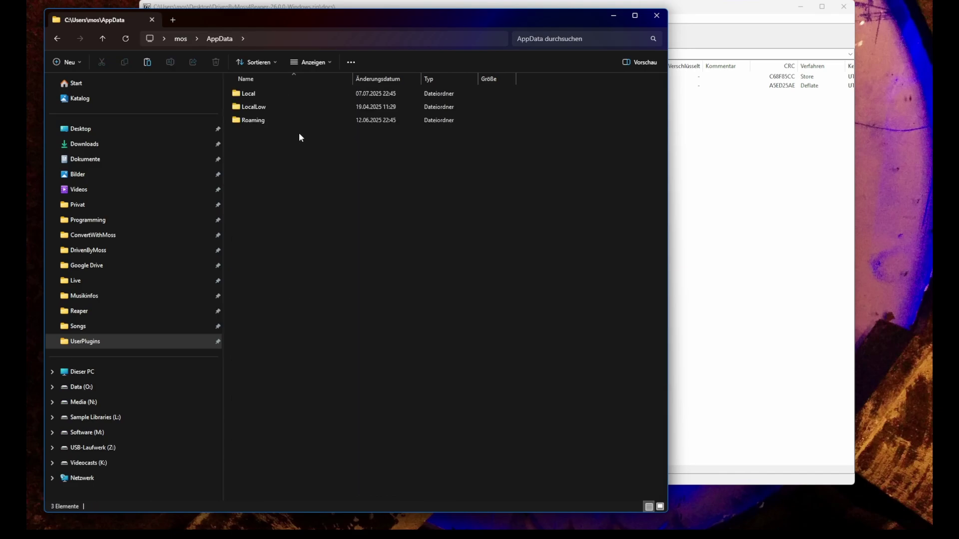
Step: Go through Roaming and reaper into the empty UserPlugins folder, then reopen the manual from 7-Zip
double_click(246, 133)
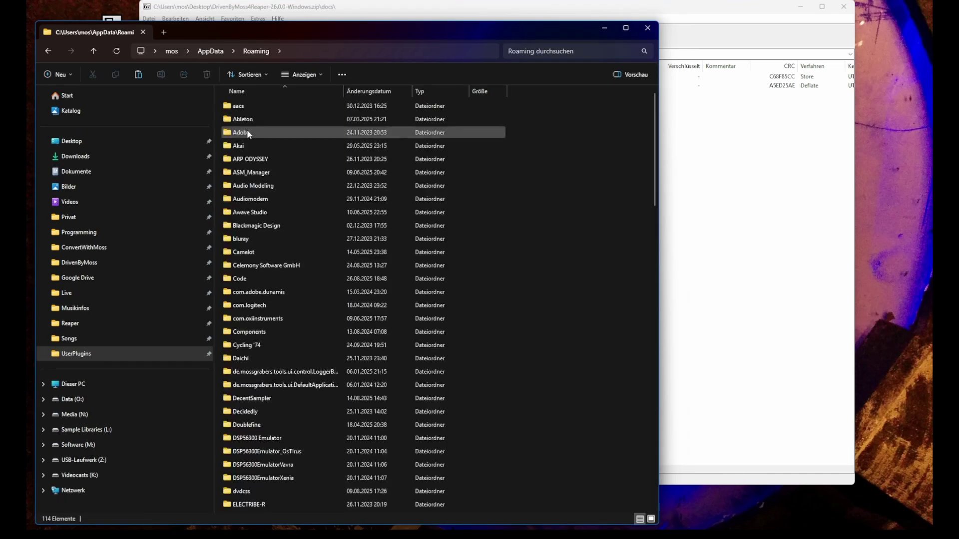
click(248, 133)
text(reaper)
key(Return)
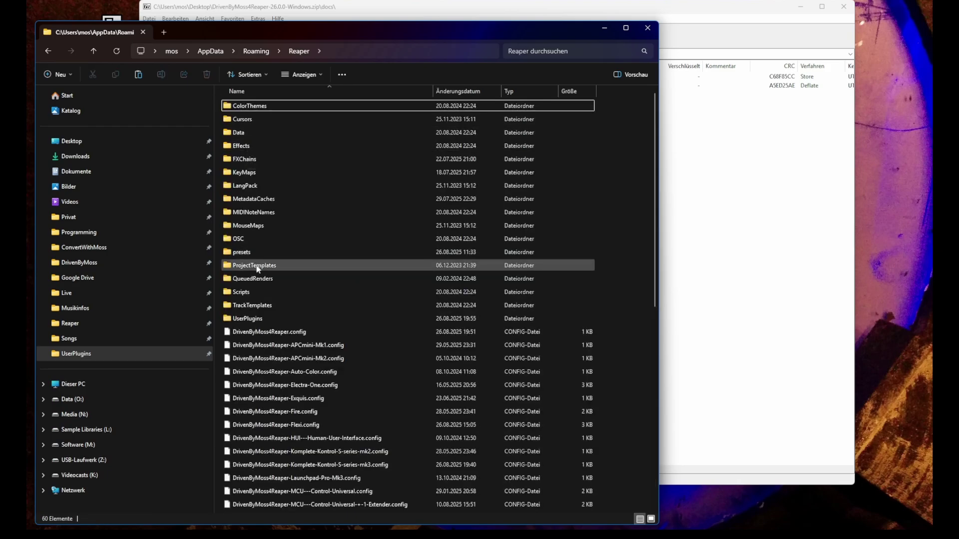
double_click(263, 319)
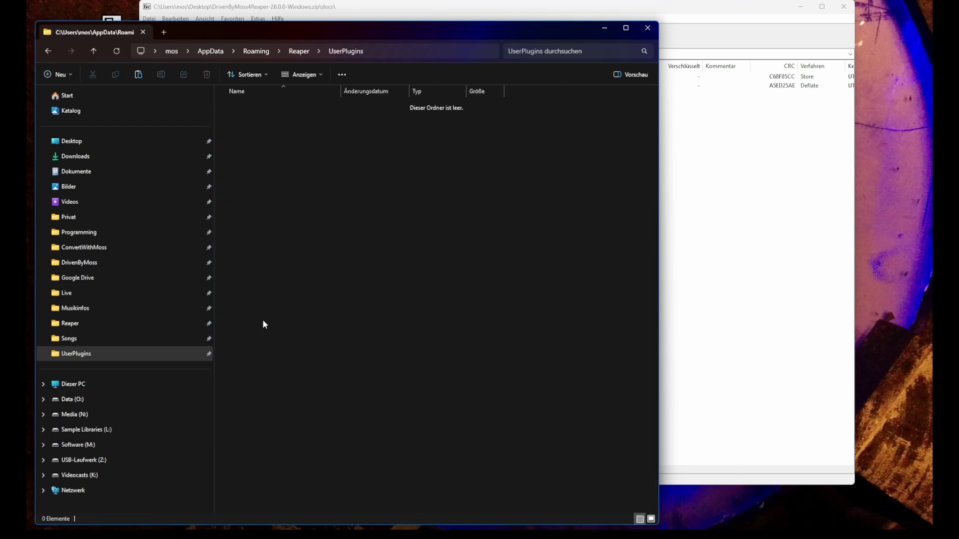
click(397, 8)
key(Return)
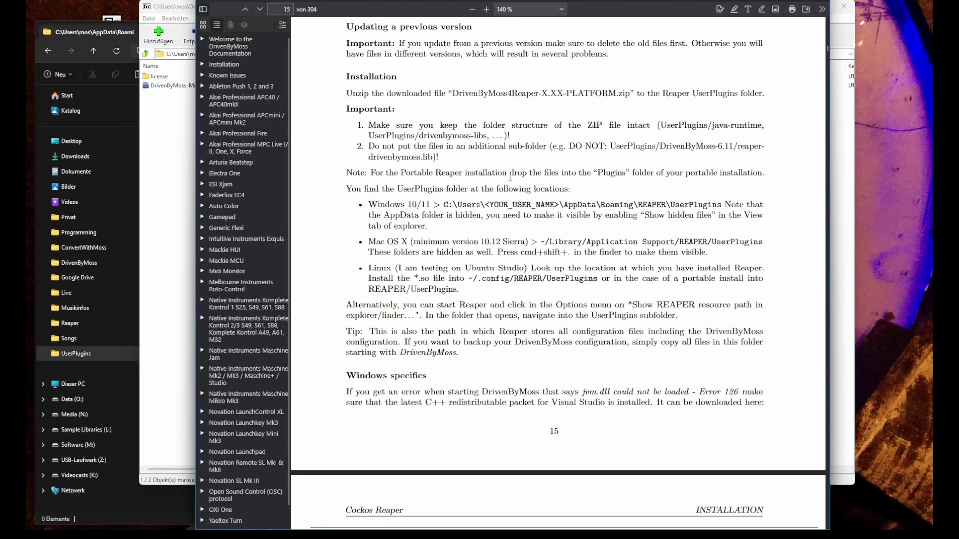
Step: Highlight the AppData\Roaming\REAPER UserPlugins path in the manual, then return to Explorer
drag(443, 204, 664, 204)
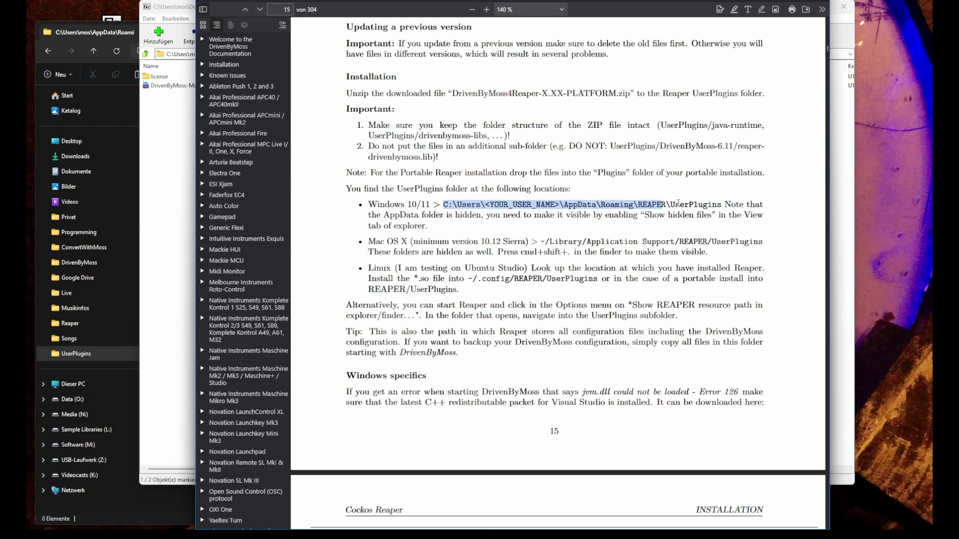
click(178, 13)
key(alt+Tab)
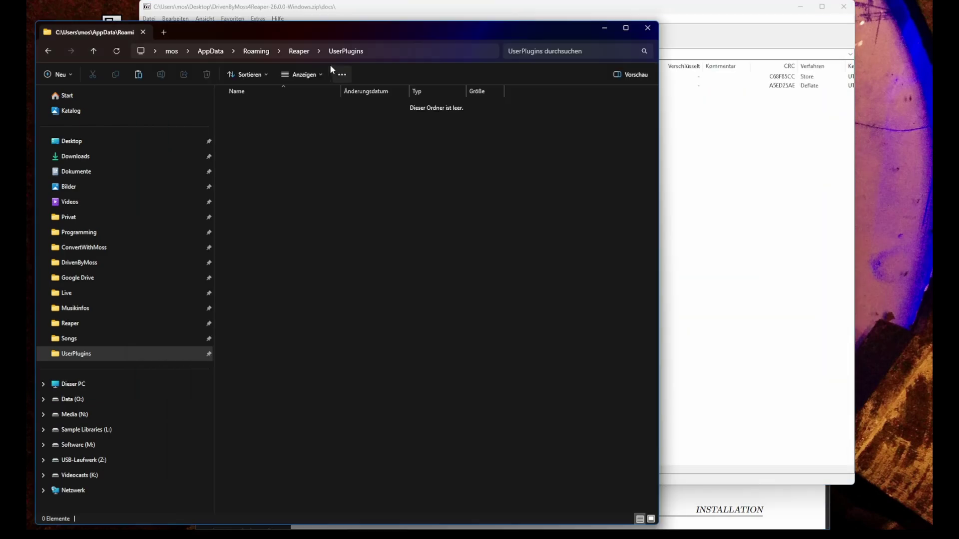
click(299, 51)
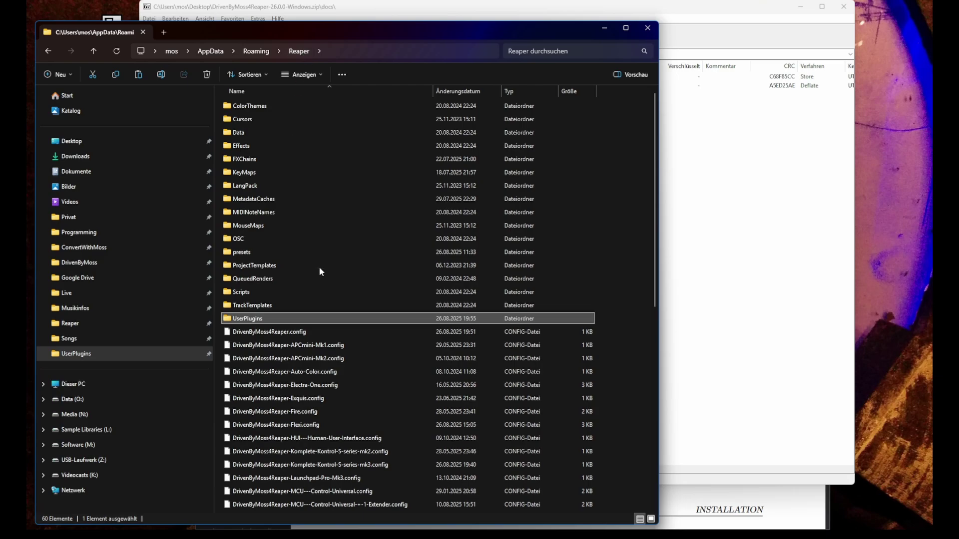
scroll(320, 267, down, 9)
scroll(275, 429, up, 5)
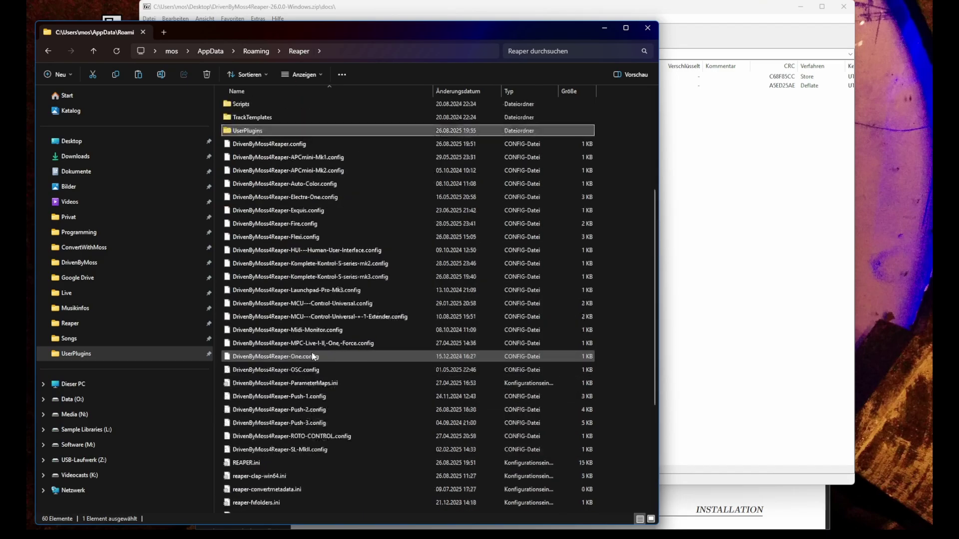
click(277, 149)
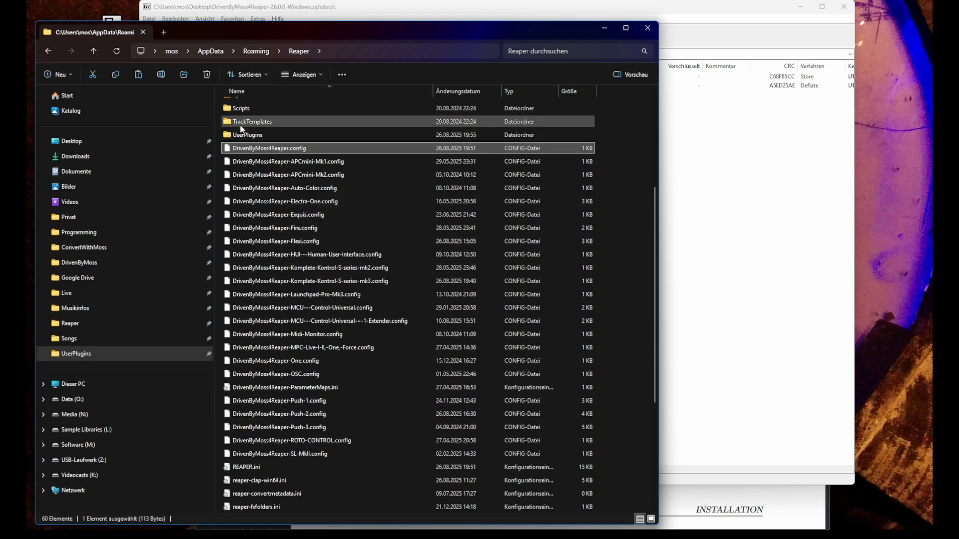
double_click(244, 134)
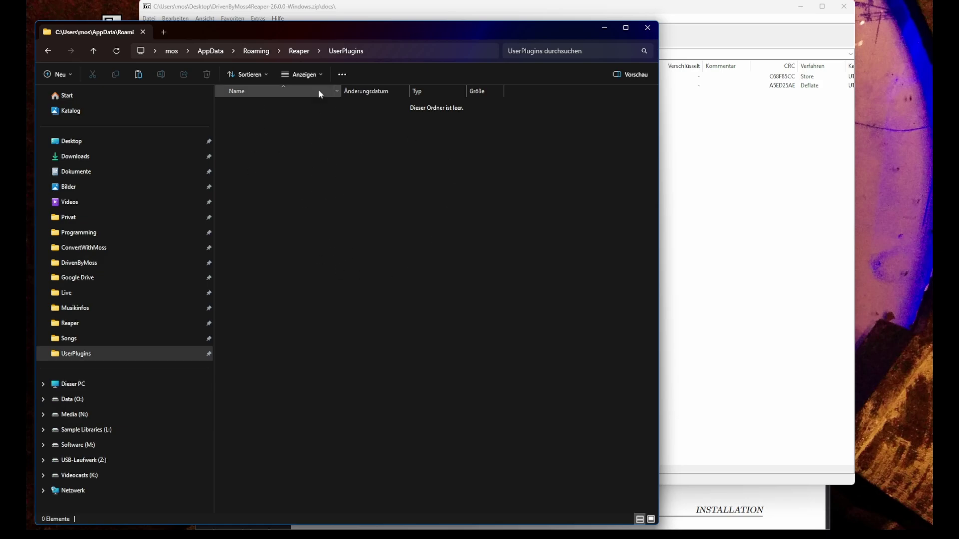
Step: Place 7-Zip beside Explorer and drag the zip root's five plugin items into UserPlugins
click(301, 11)
drag(300, 11, 551, 16)
click(397, 60)
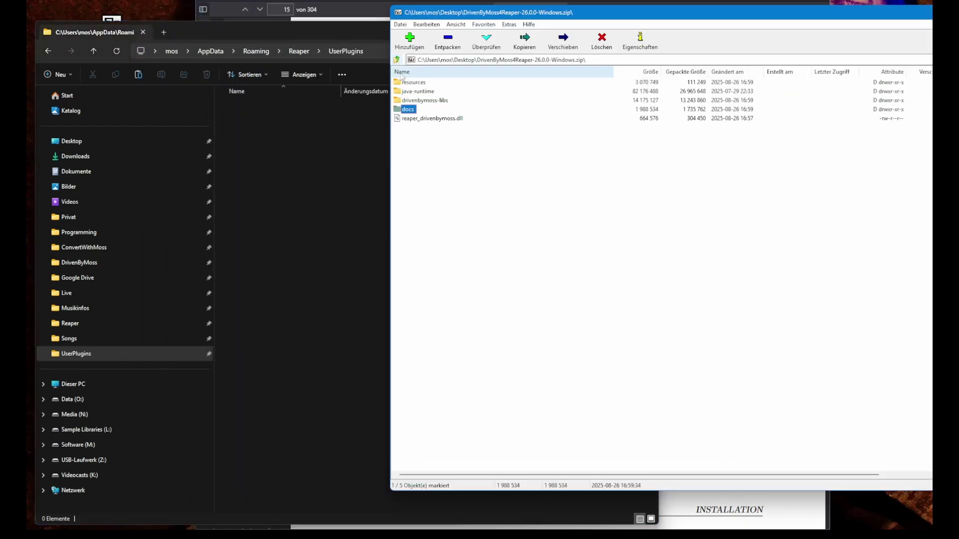
drag(444, 142, 319, 128)
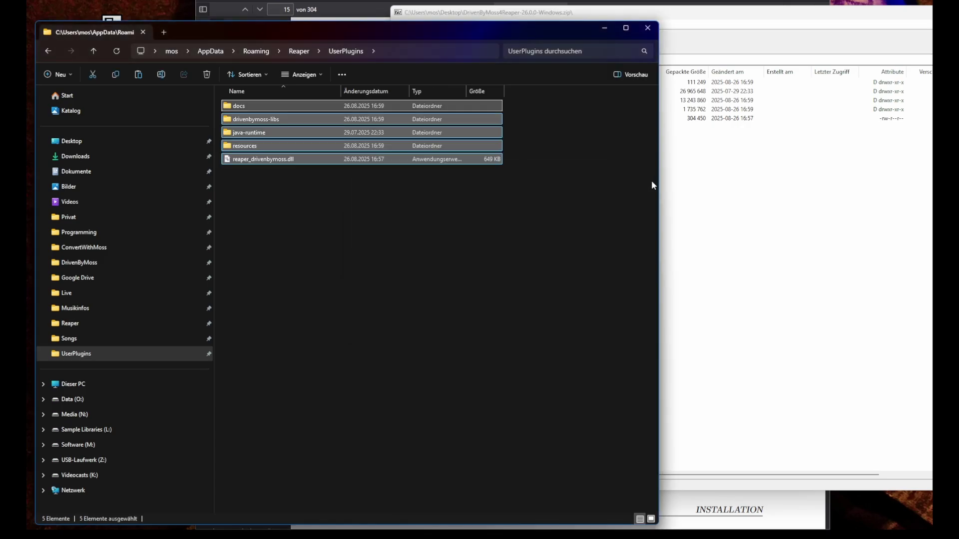
click(730, 196)
click(418, 91)
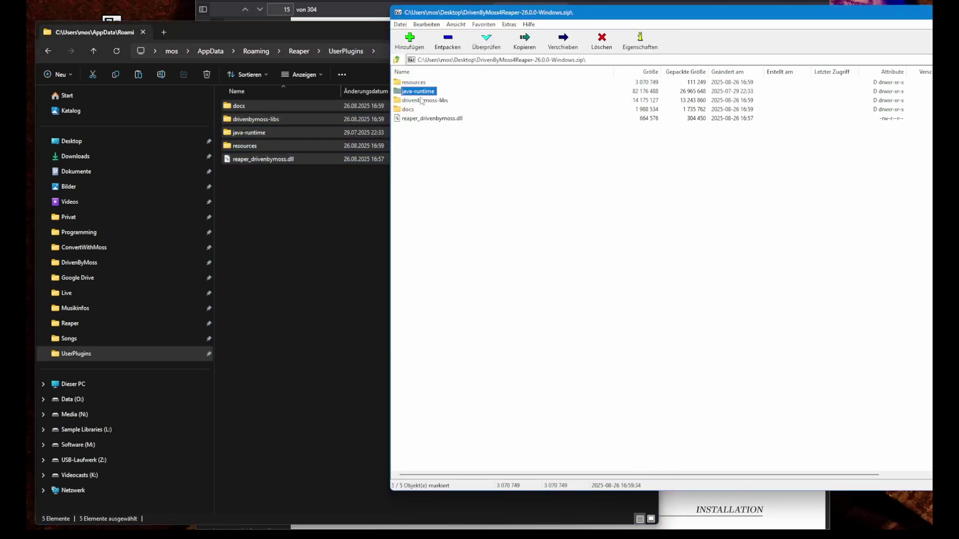
shift+click(429, 101)
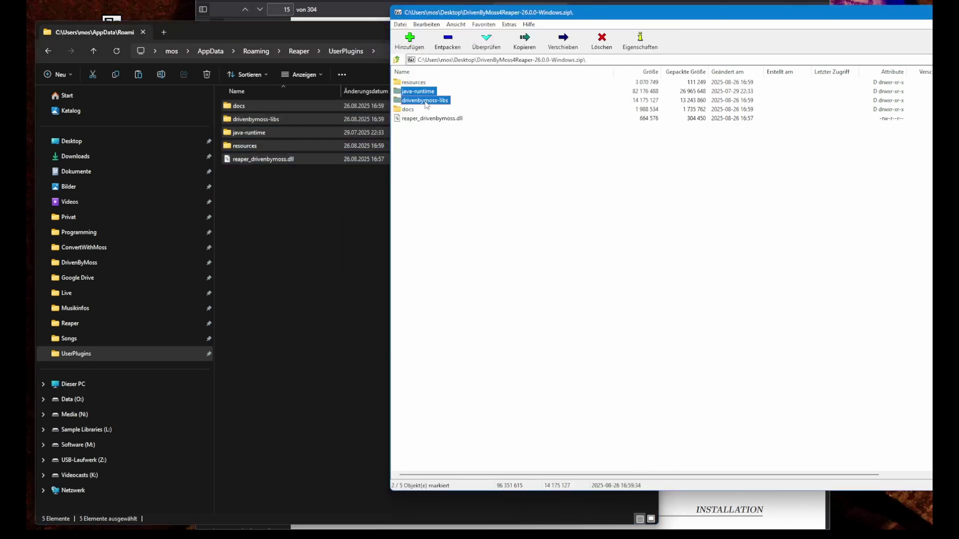
ctrl+click(445, 120)
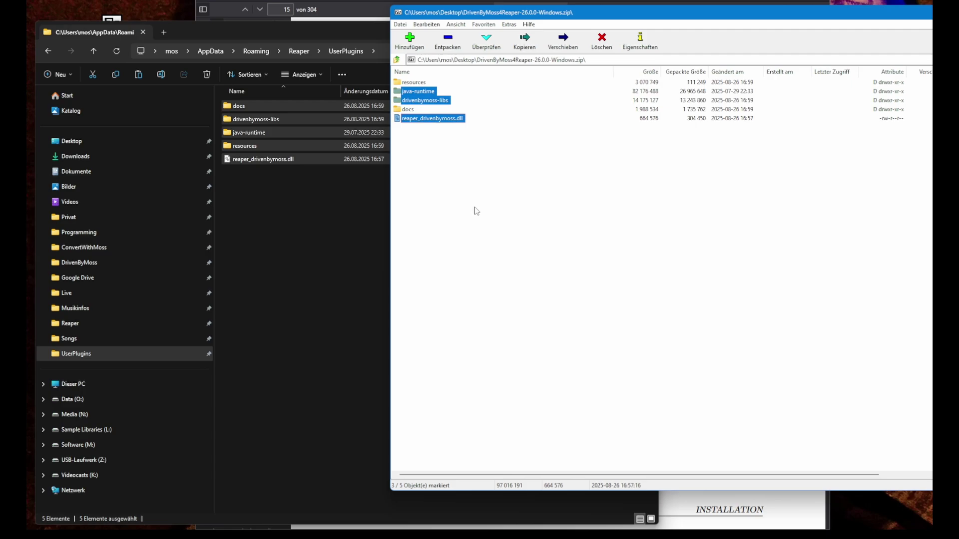
click(252, 109)
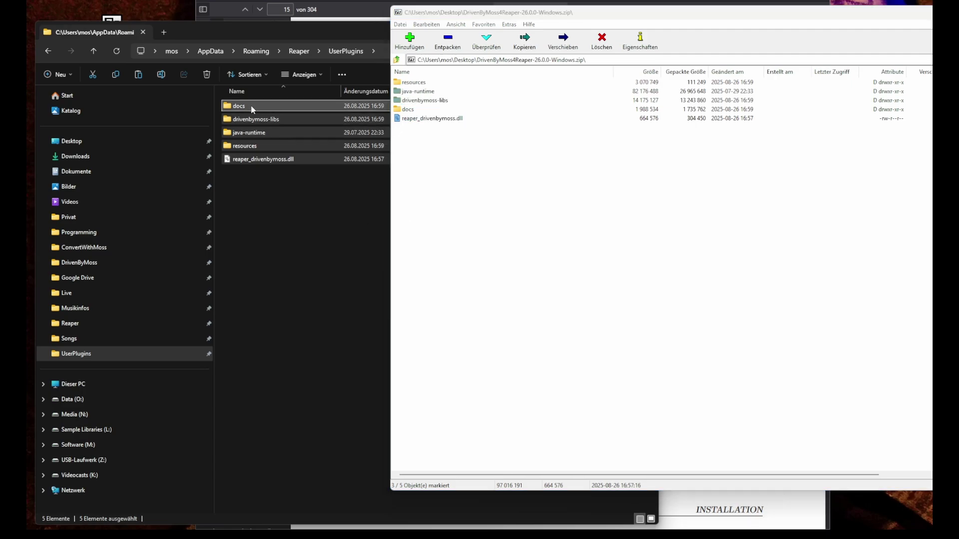
double_click(251, 106)
key(alt+Left)
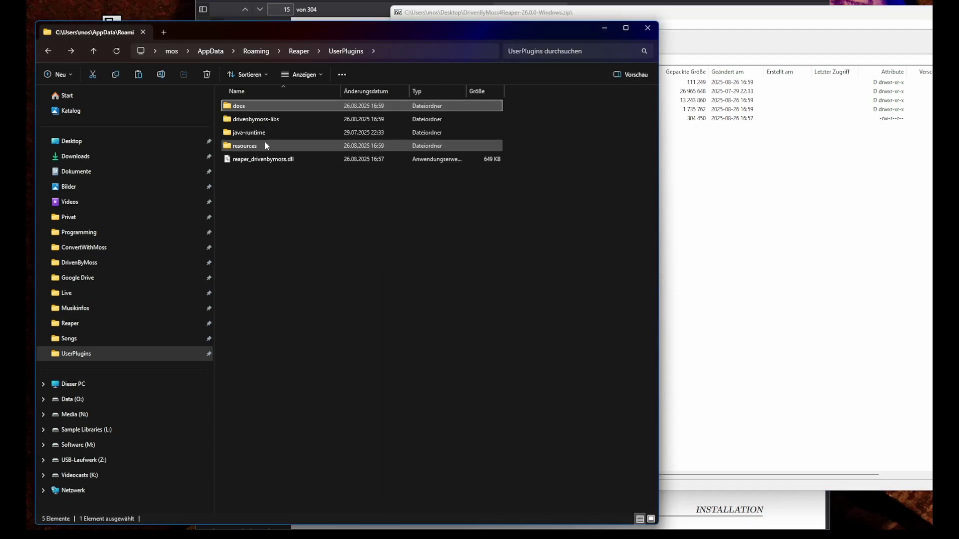
double_click(259, 145)
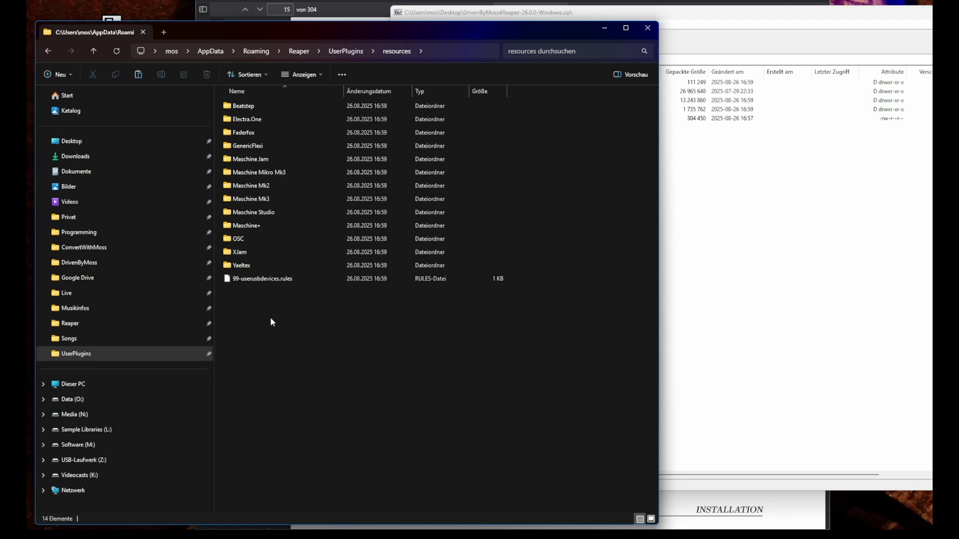
key(alt+Left)
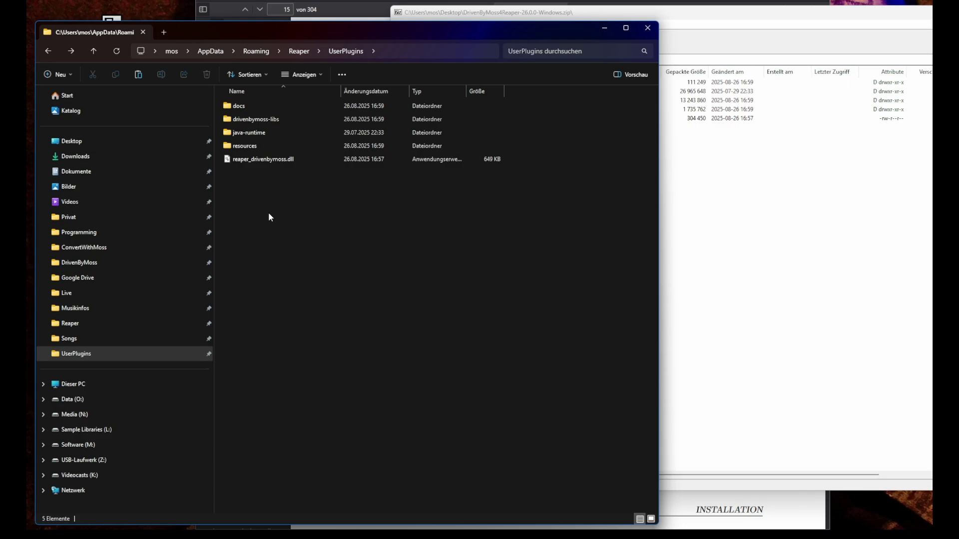
click(865, 133)
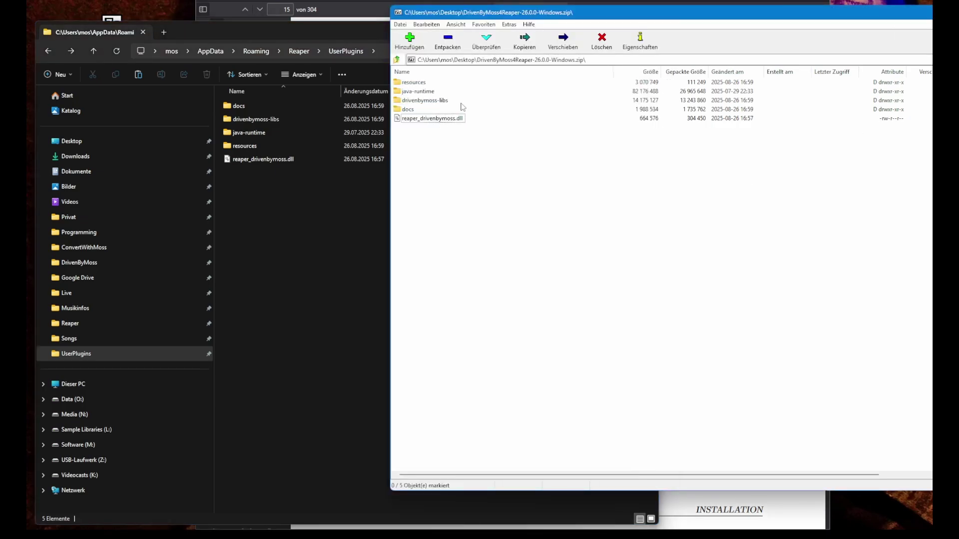
click(259, 266)
key(ctrl+a)
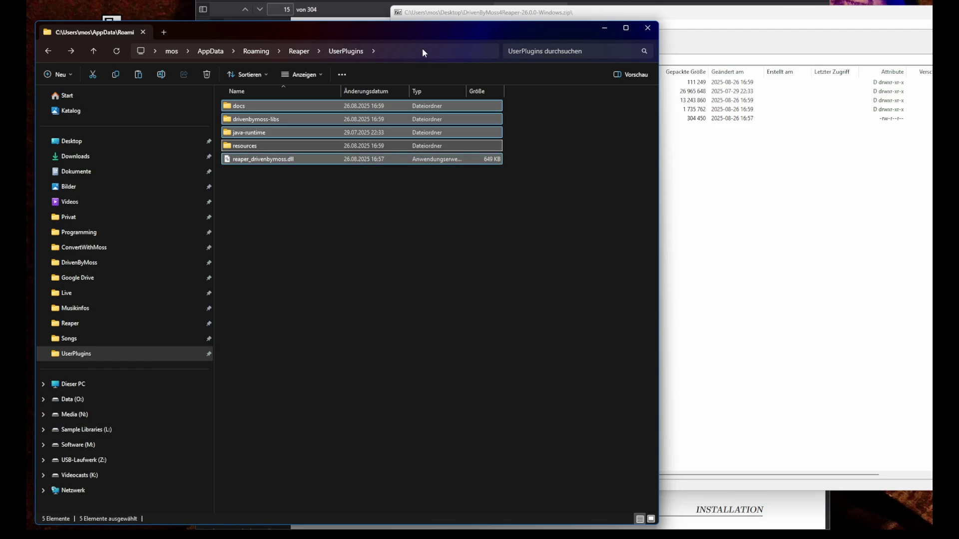
double_click(238, 119)
click(239, 119)
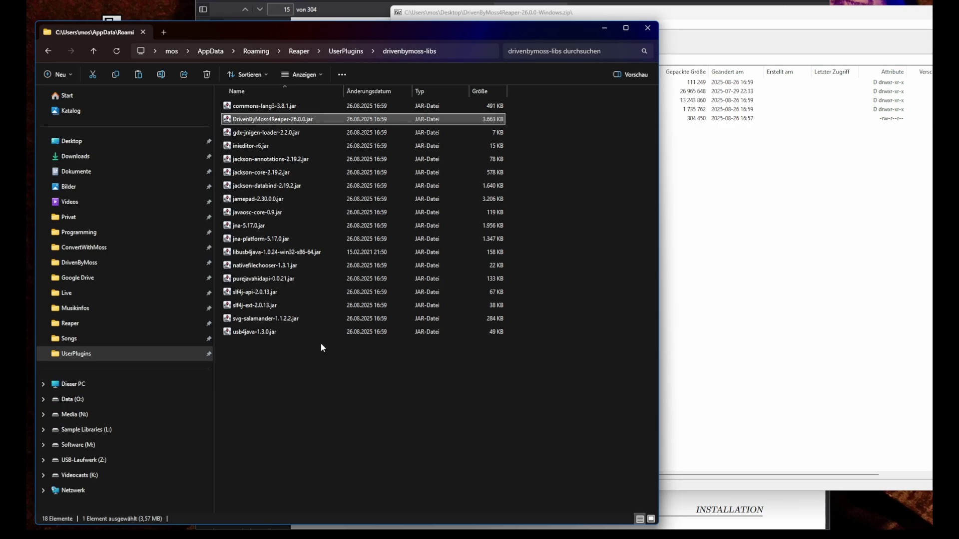
key(alt+Up)
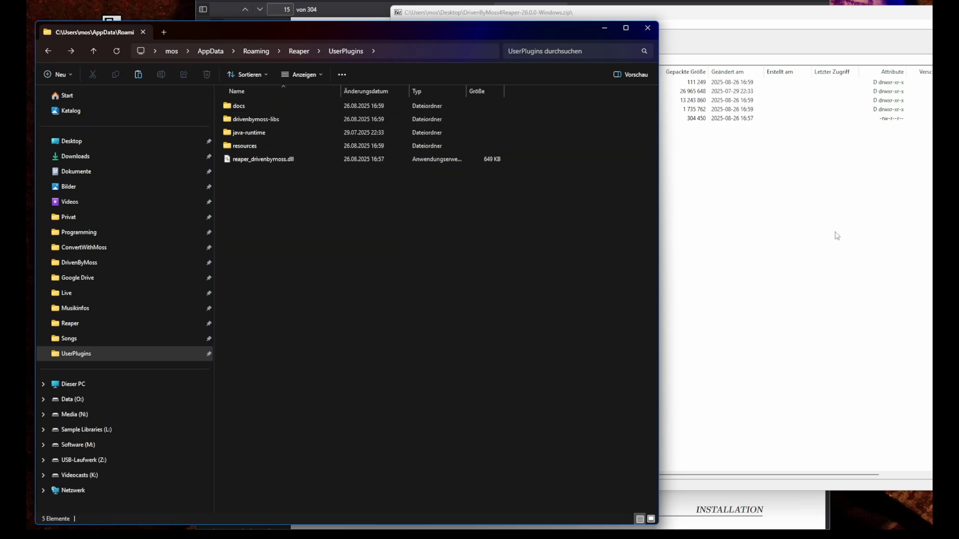
click(836, 234)
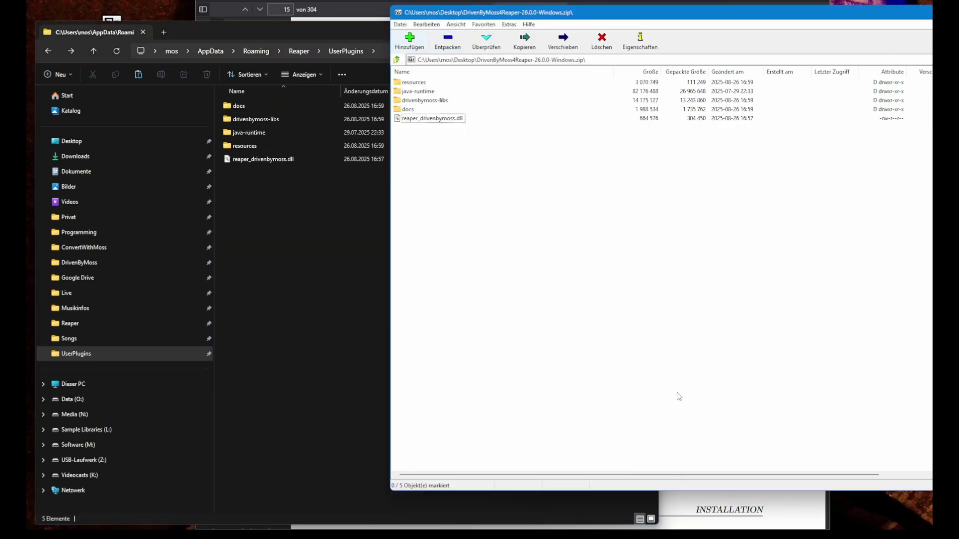
Step: Open REAPER's Preferences from the Options menu
click(312, 223)
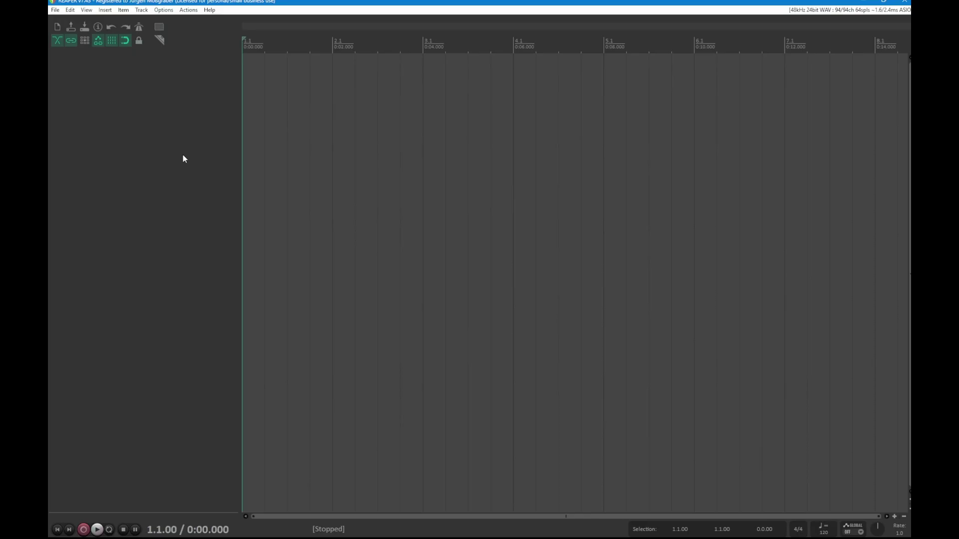
click(164, 11)
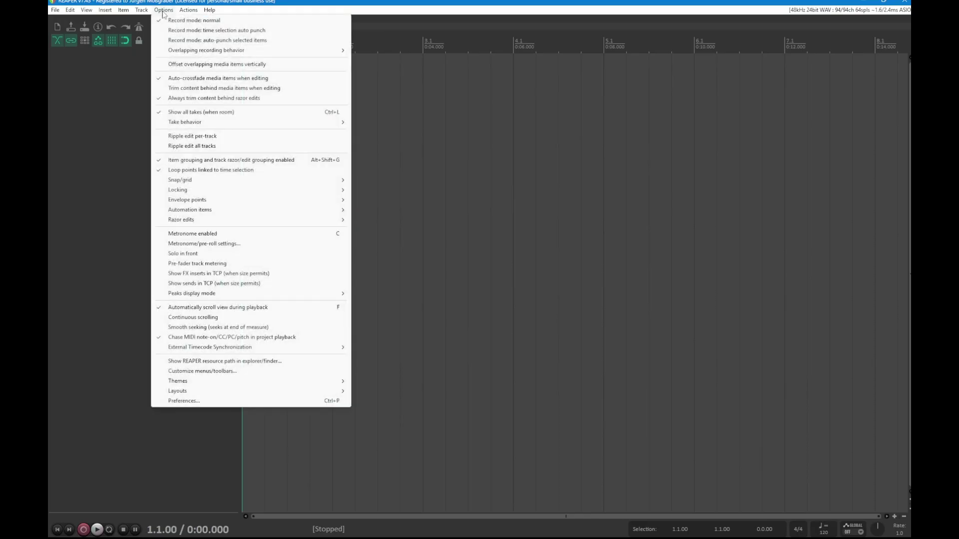
click(222, 401)
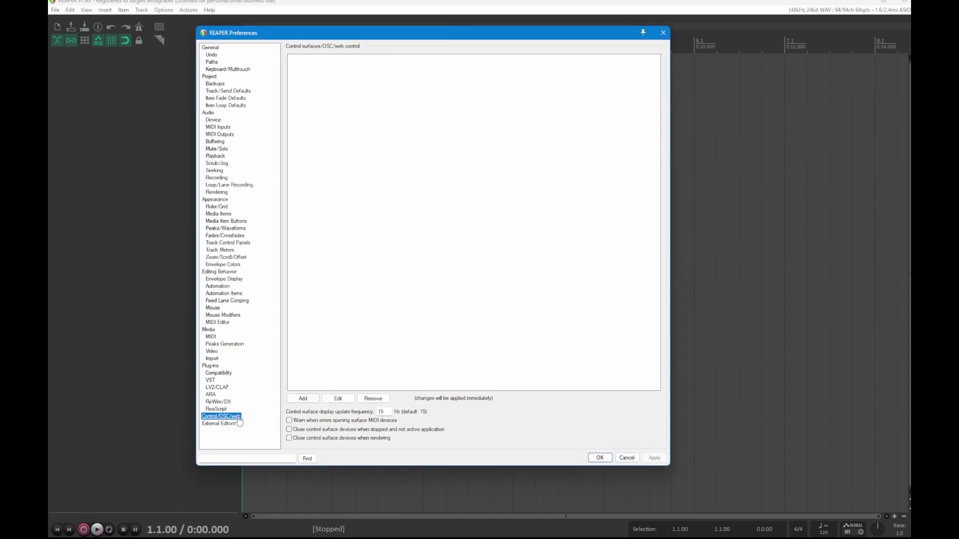
Step: Add a control surface in DrivenByMoss4Reaper mode, apply with OK, and reopen Preferences to verify
click(304, 398)
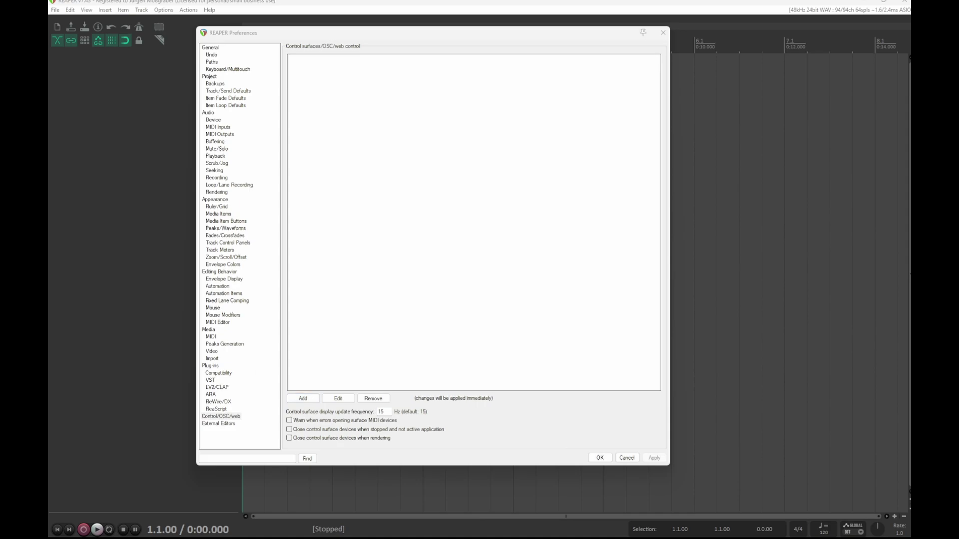
click(463, 116)
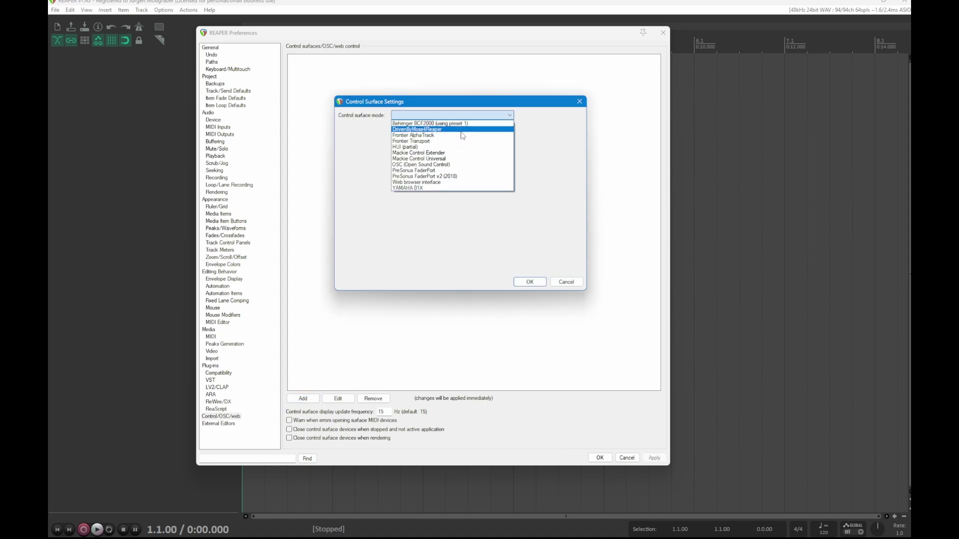
click(461, 131)
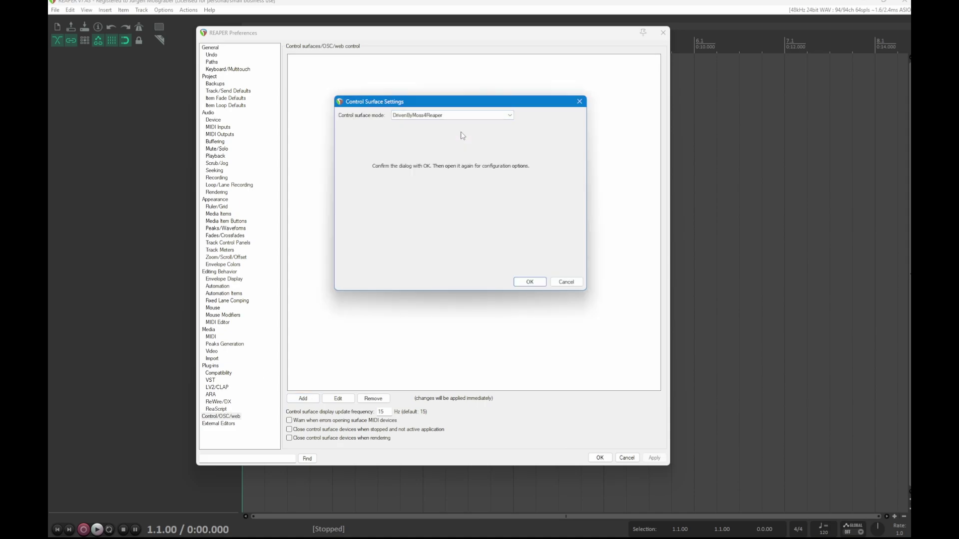
click(529, 283)
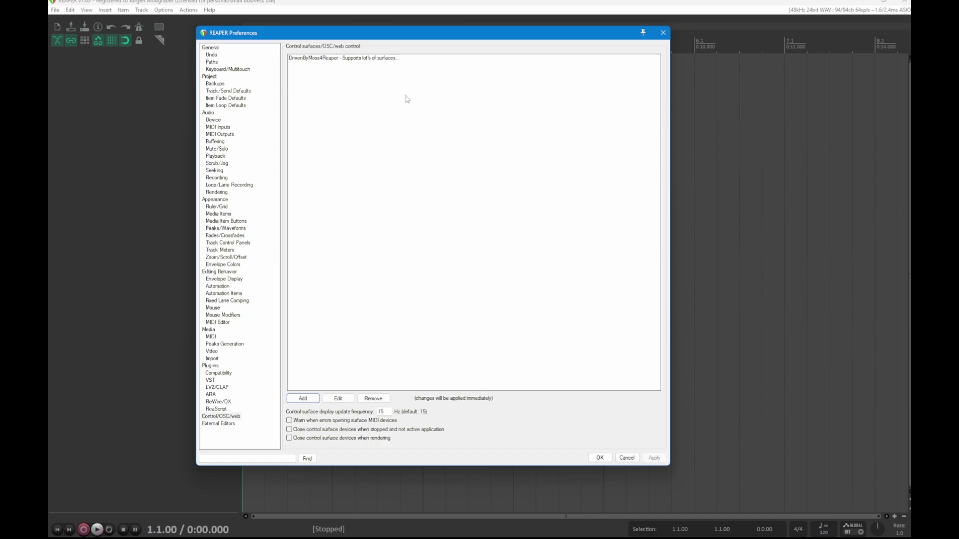
click(389, 60)
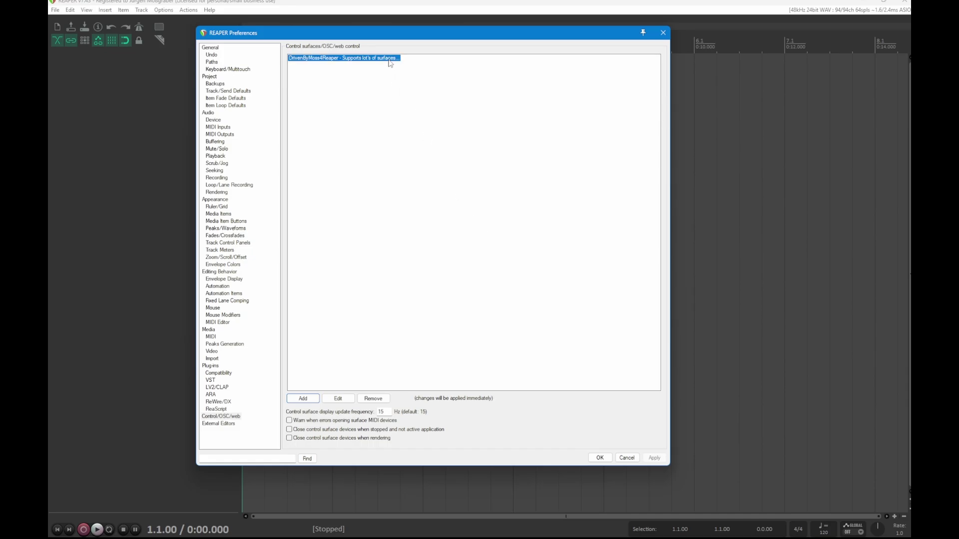
click(605, 460)
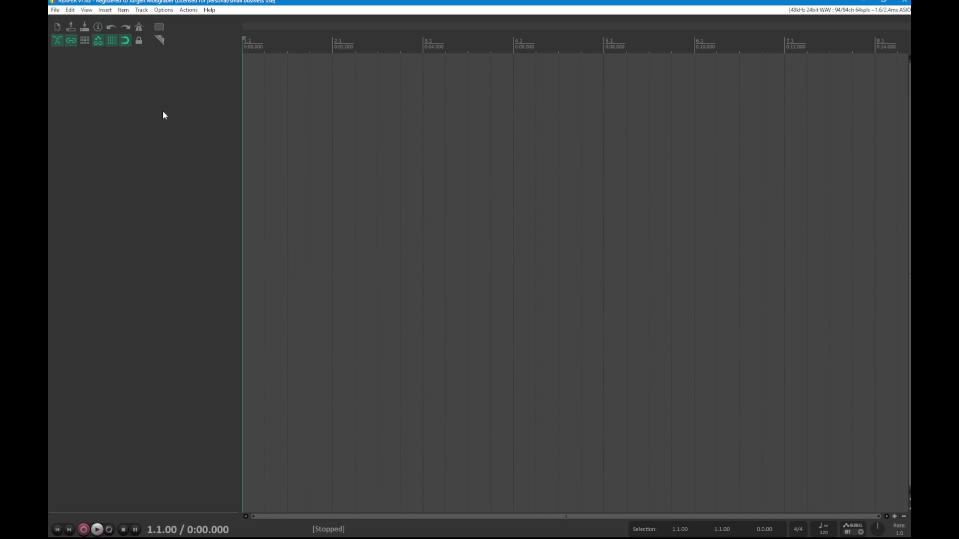
click(159, 26)
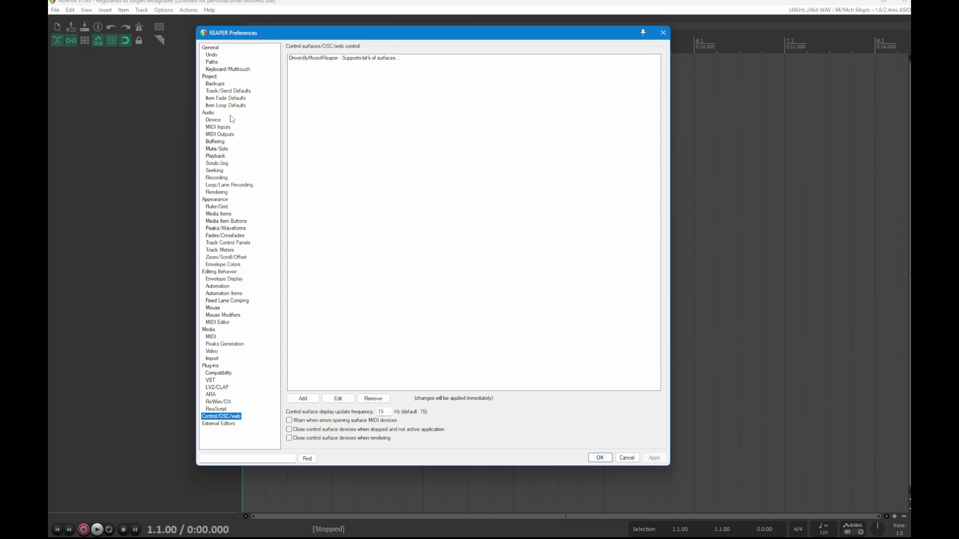
Step: In the MIDI Inputs device list, select Ableton Push 2 and enable it for input
click(229, 127)
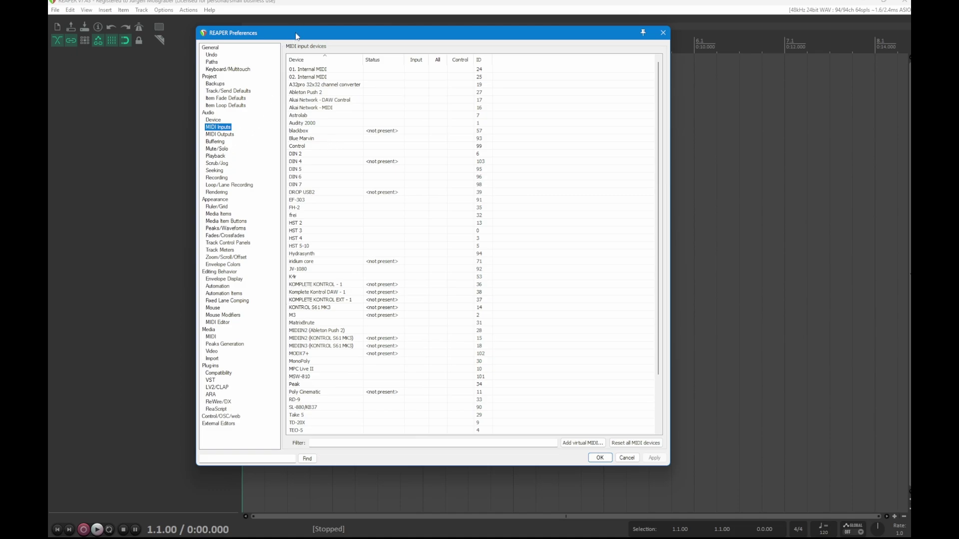
drag(296, 36, 265, 43)
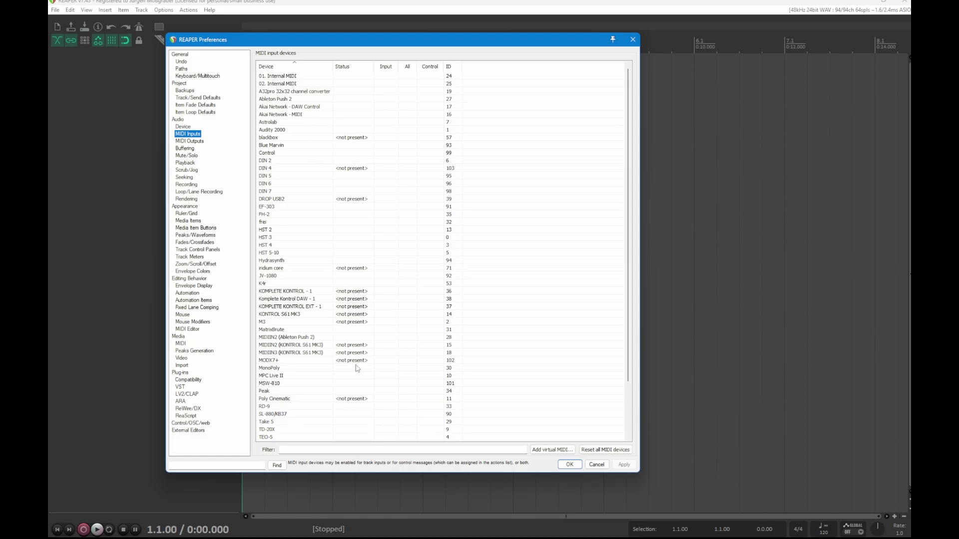
scroll(358, 363, down, 3)
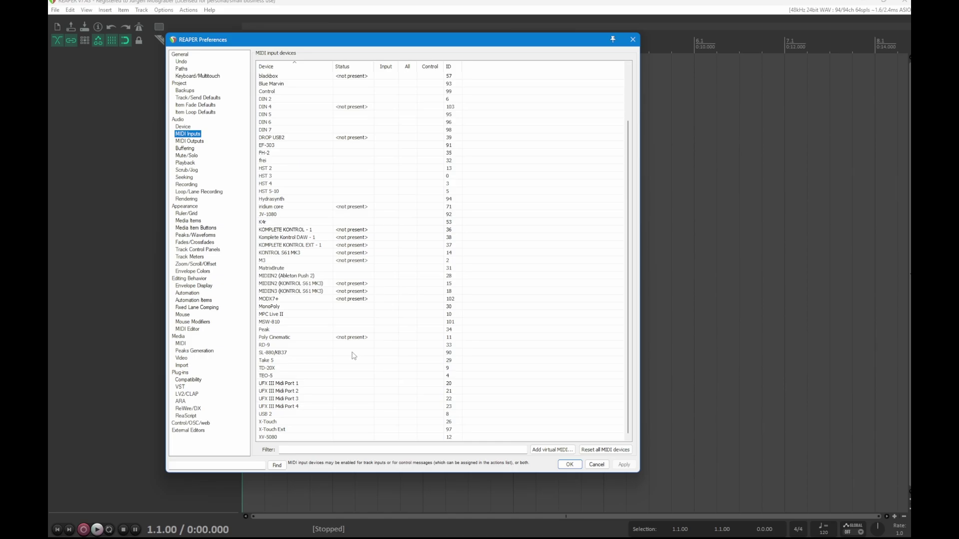
scroll(344, 340, up, 3)
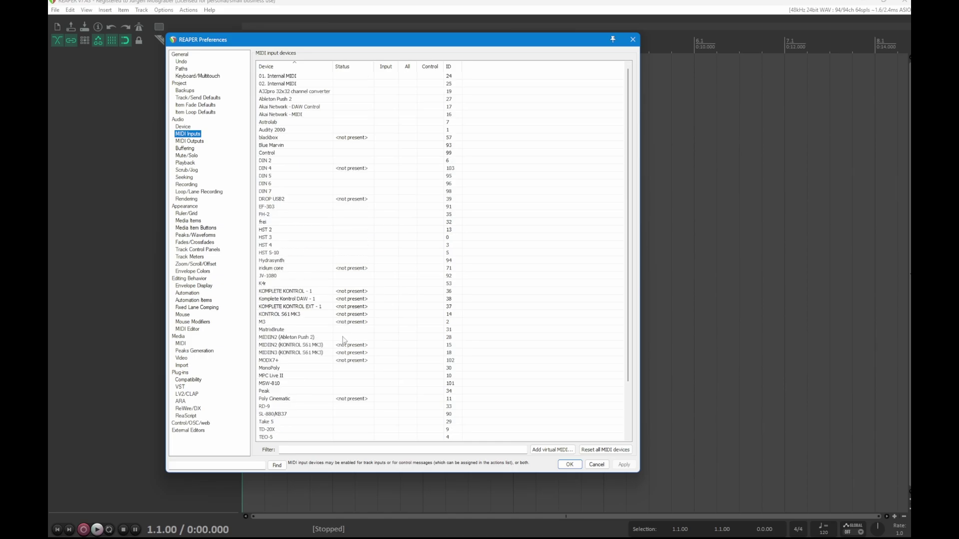
click(284, 100)
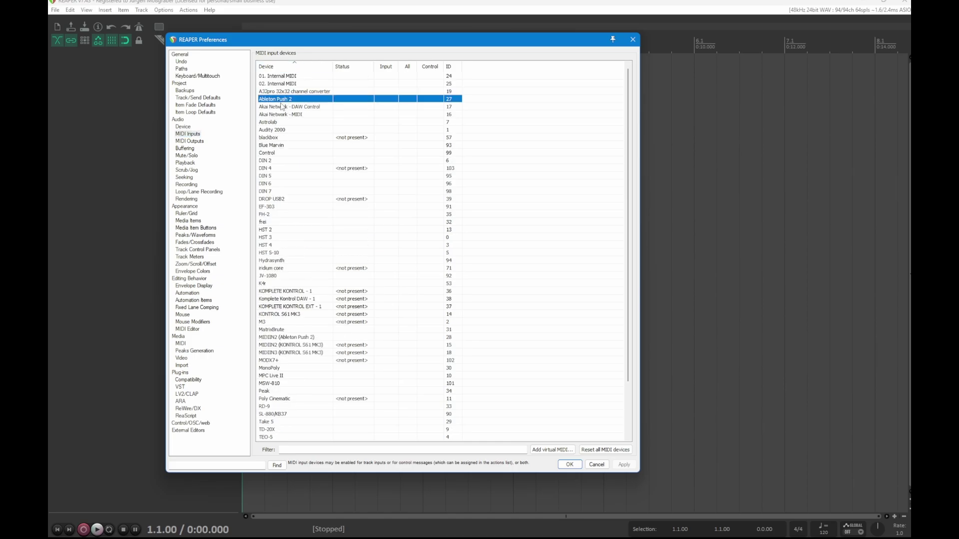
click(385, 104)
Step: Apply the MIDI input preferences and add a new empty track
click(569, 465)
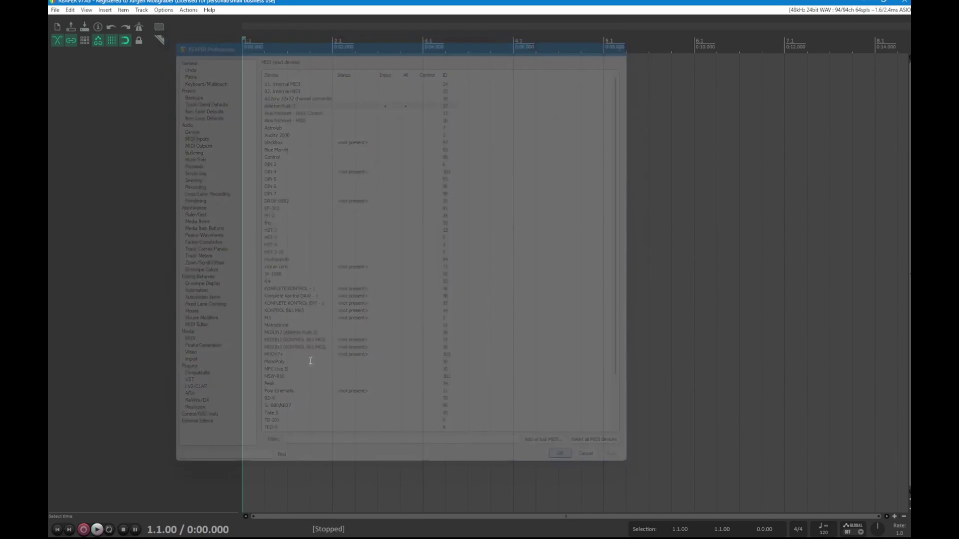
double_click(133, 59)
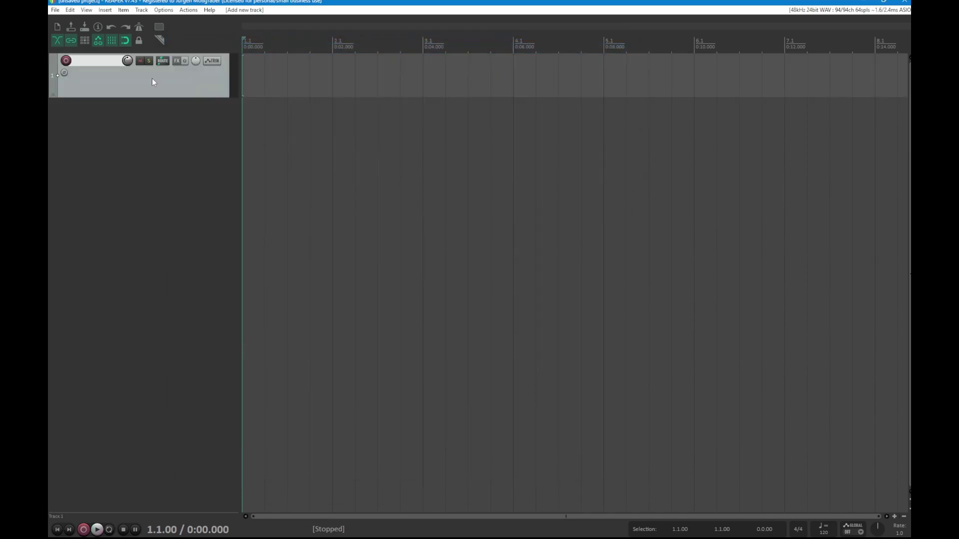
right_click(66, 61)
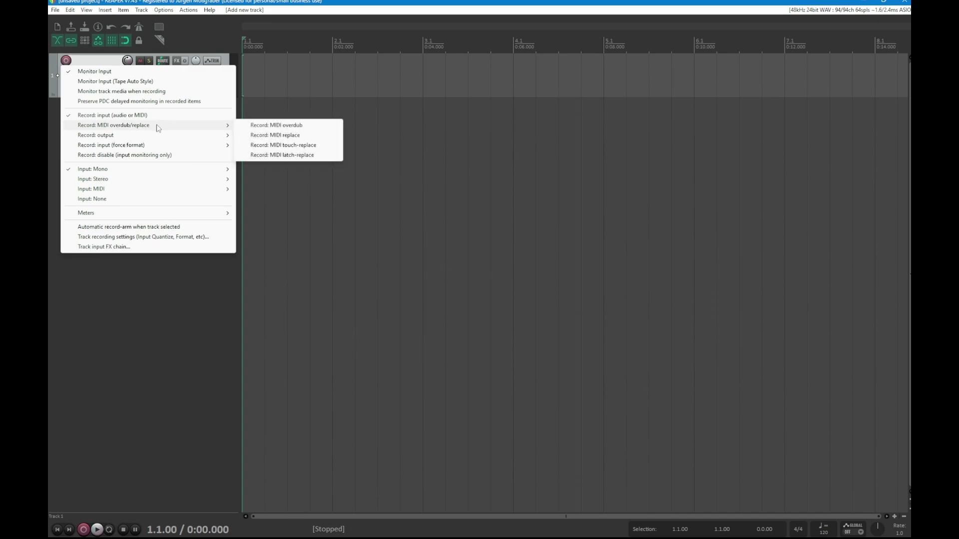
Step: Set the new track's MIDI input to Ableton Push 2 and reopen the MIDI output preferences
mouse_move(159, 191)
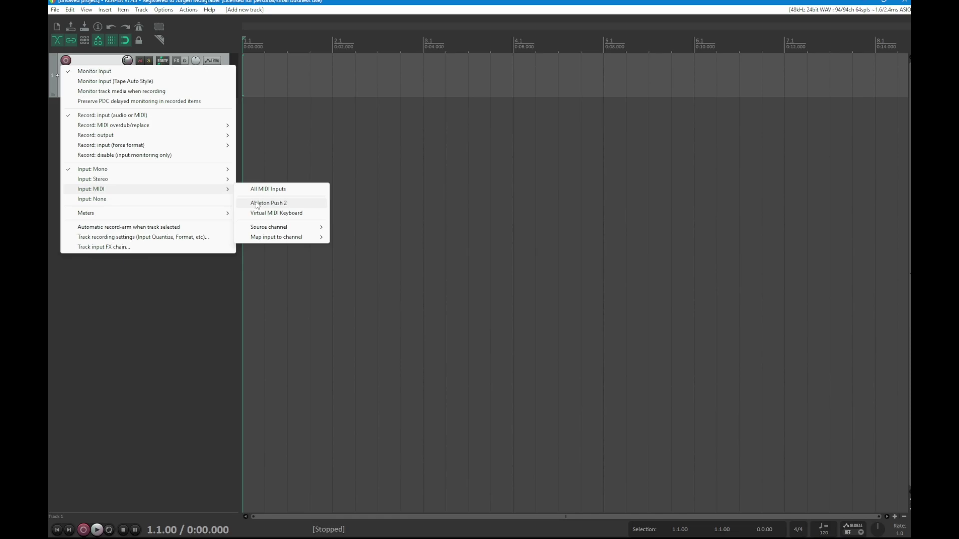
click(163, 10)
click(232, 402)
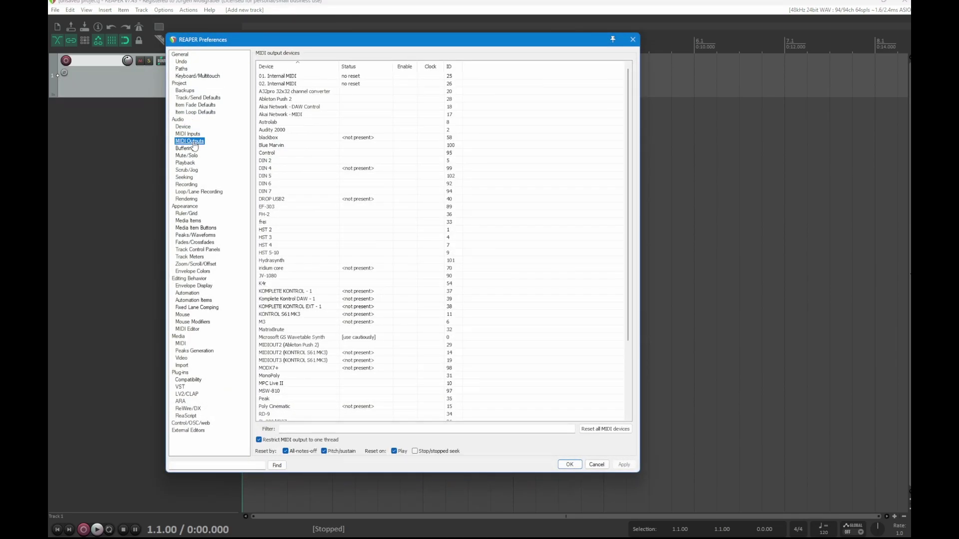
Step: Enable Ableton Push 2 as a MIDI output and tick 'Do not send reset messages'
click(296, 101)
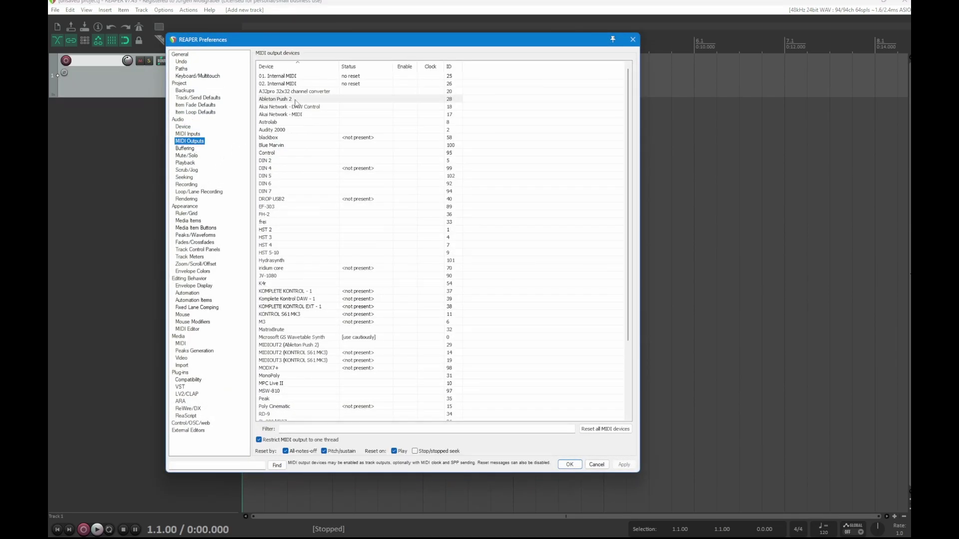
click(411, 103)
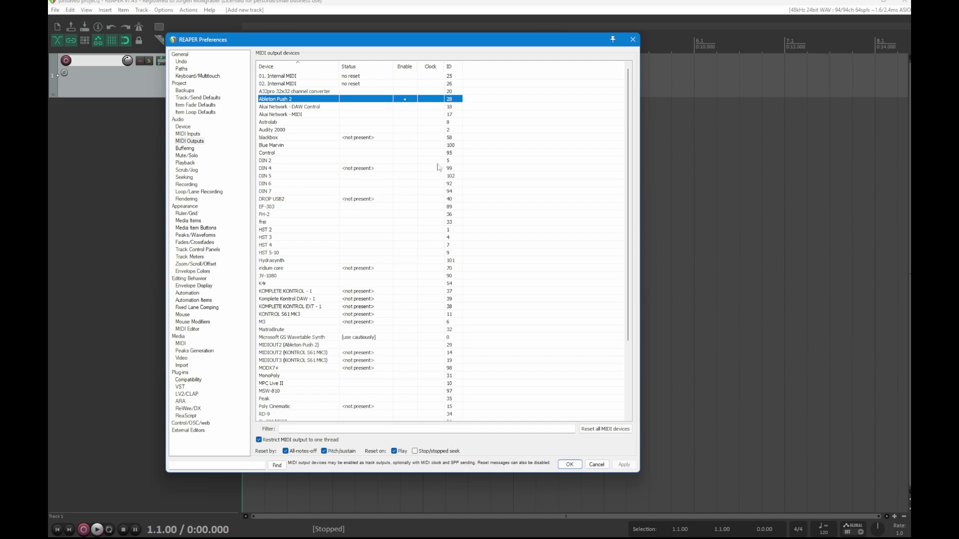
right_click(288, 103)
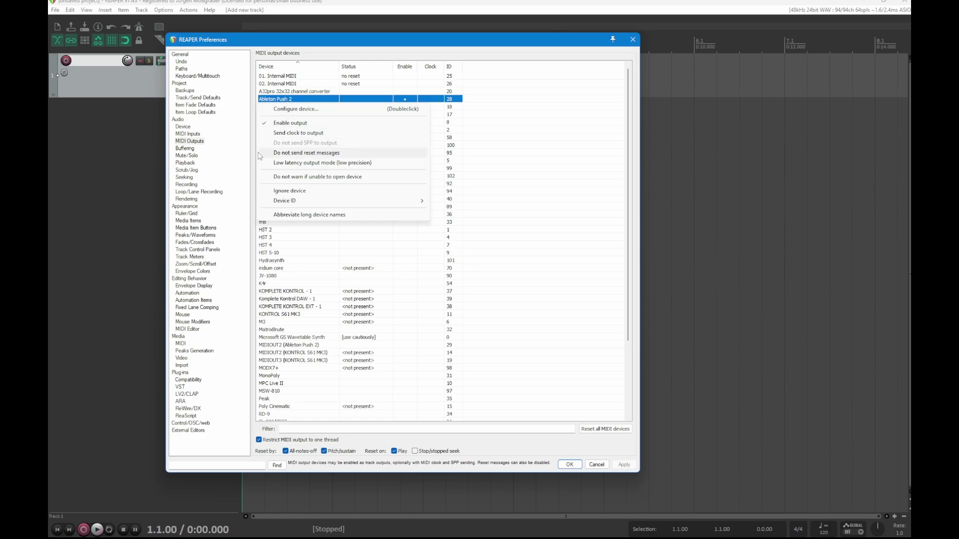
click(291, 154)
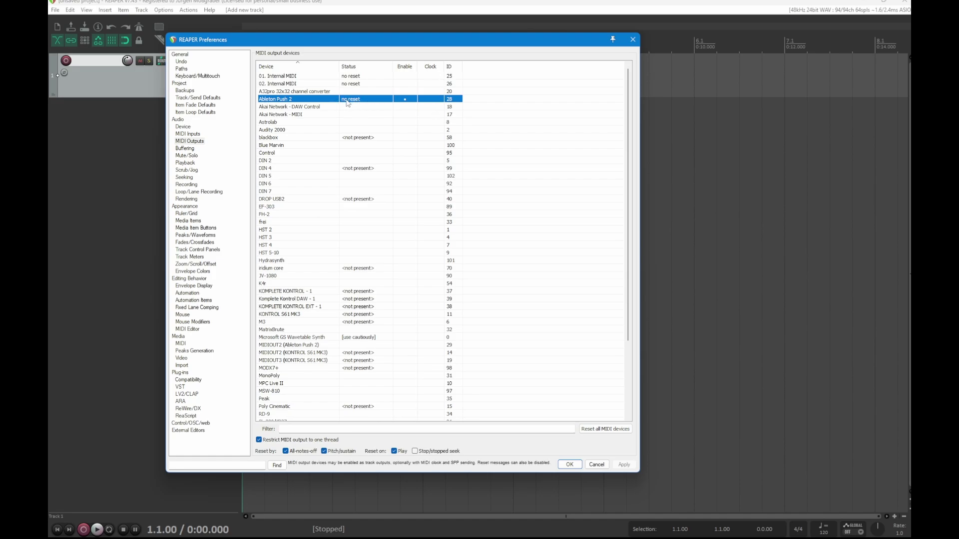
Step: Recheck the Push 2 output options unchanged and apply the preferences with OK
right_click(371, 104)
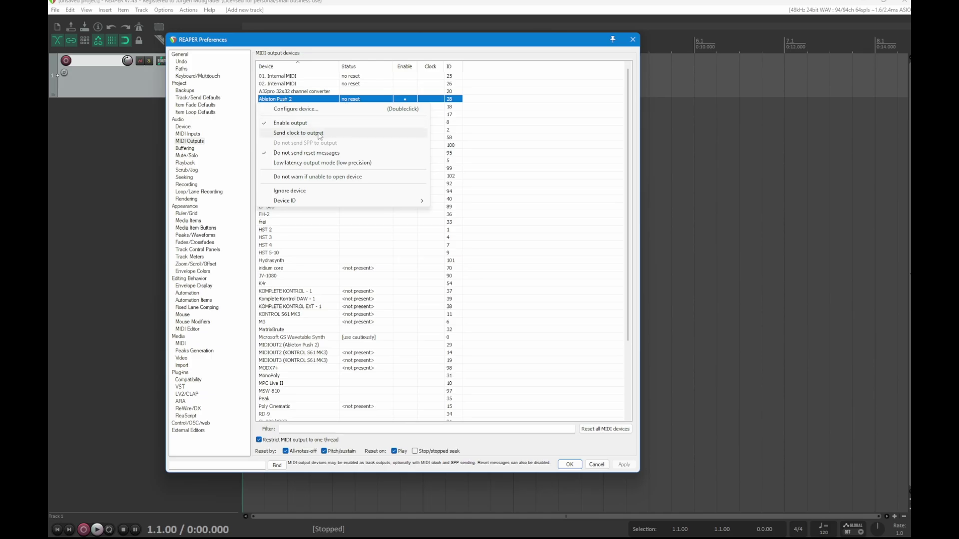
click(374, 96)
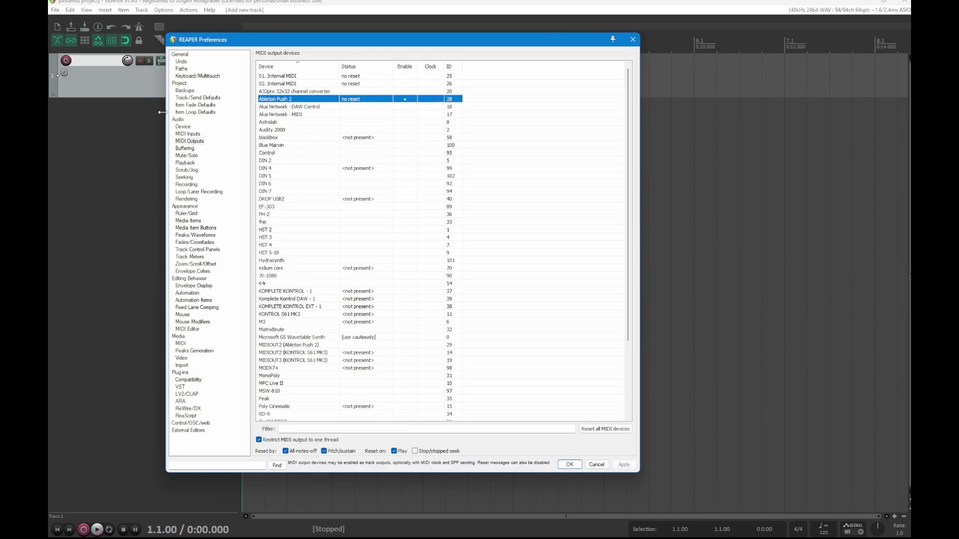
click(572, 462)
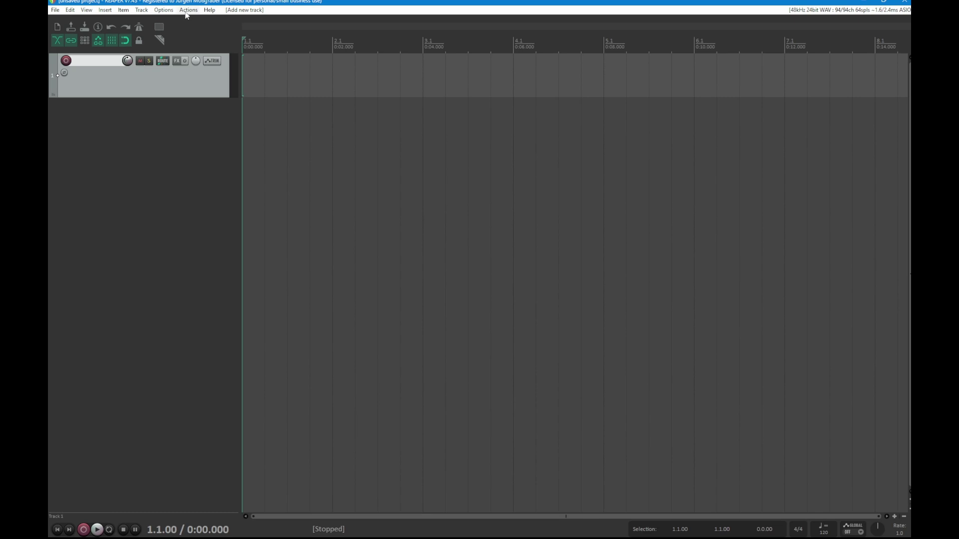
click(162, 10)
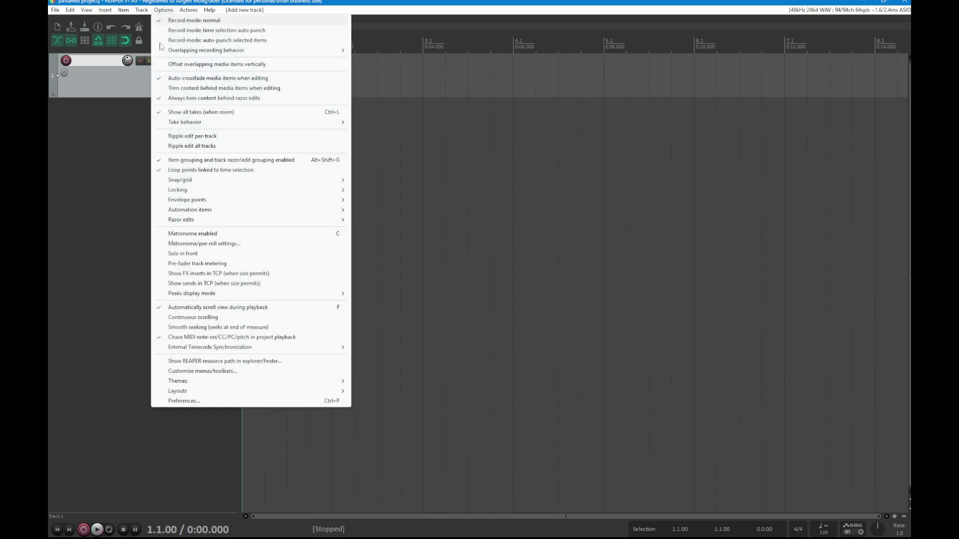
click(176, 401)
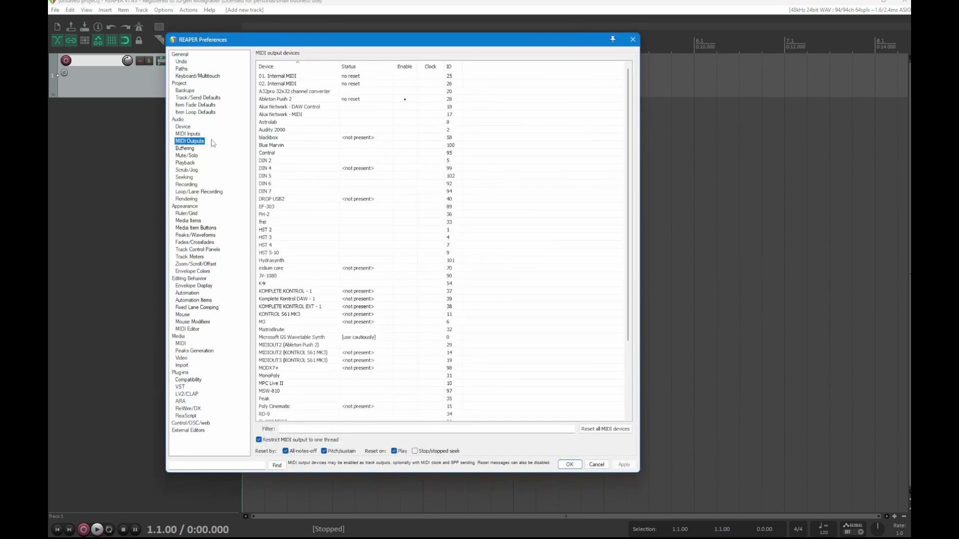
click(193, 417)
click(196, 424)
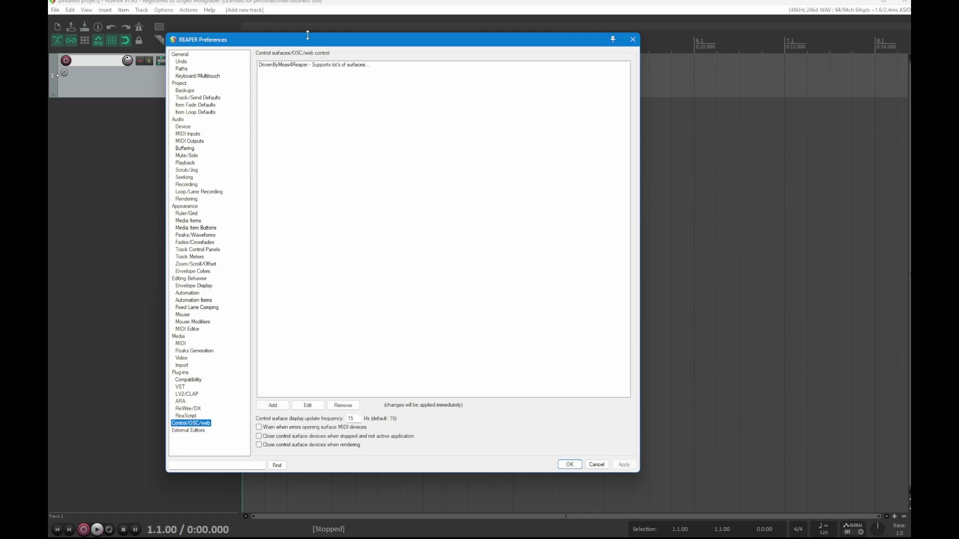
click(597, 465)
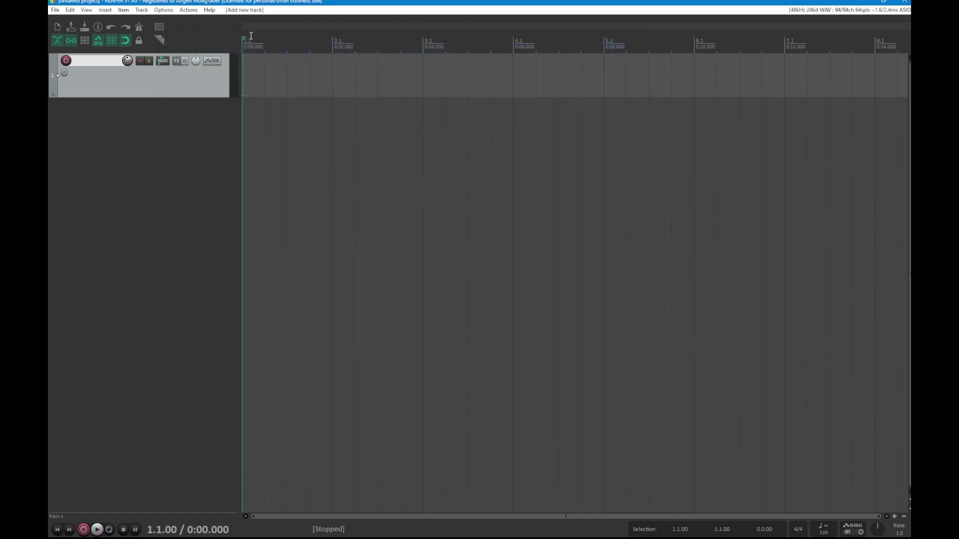
click(188, 10)
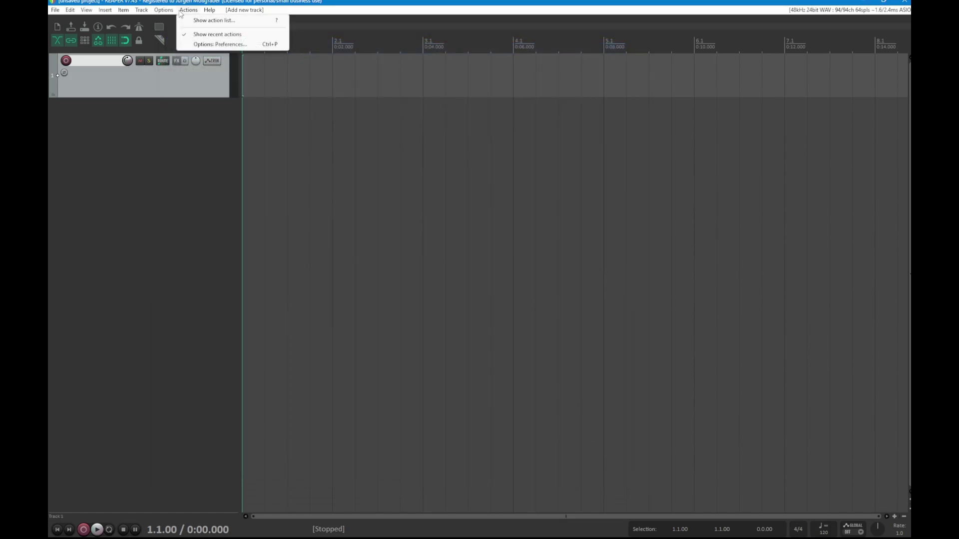
Step: Filter the Actions list for 'DrivenByM', review its four DrivenByMoss actions, then close it
click(254, 22)
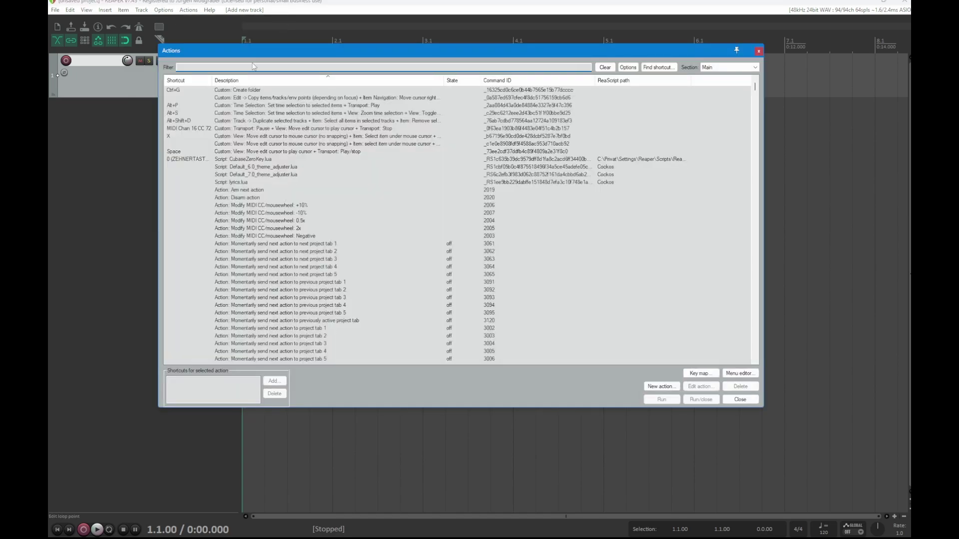
text(DrivenByMoss)
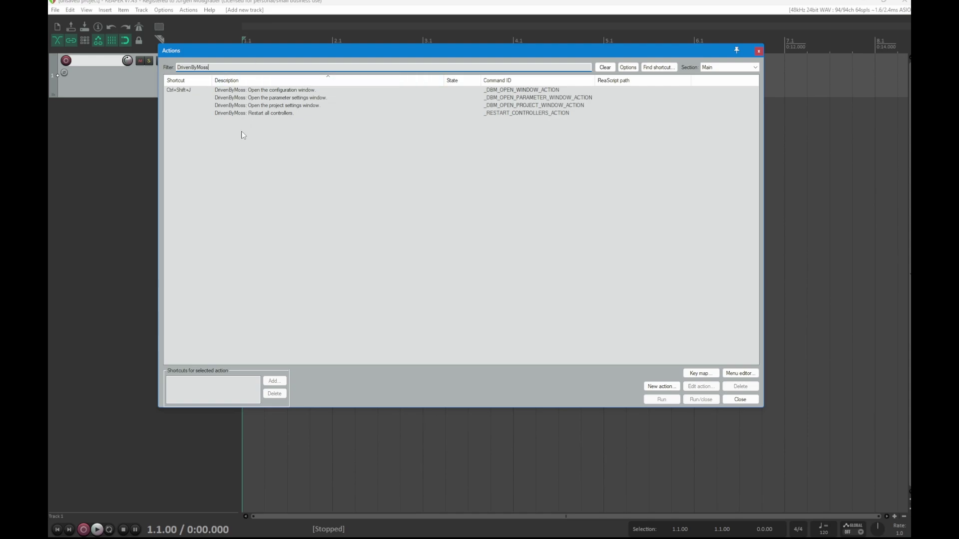
click(284, 92)
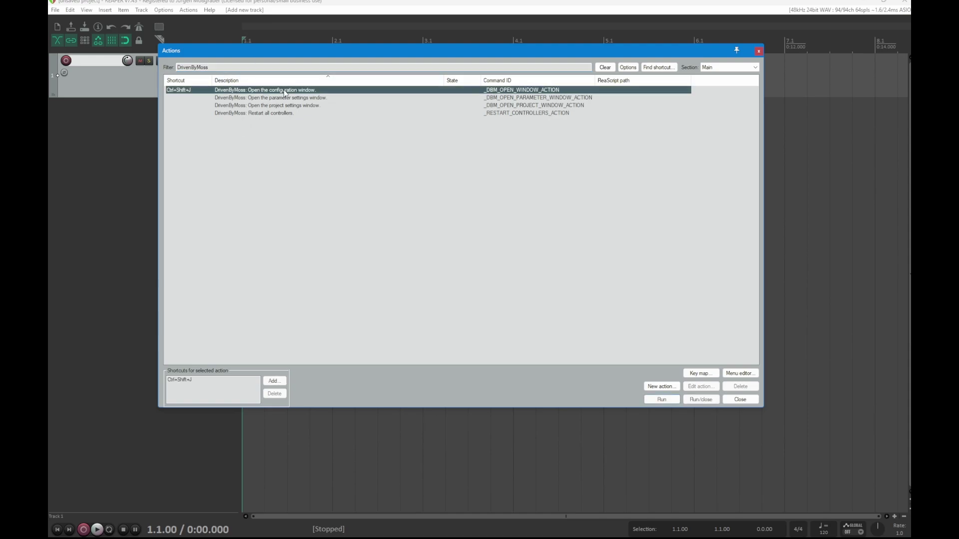
click(307, 99)
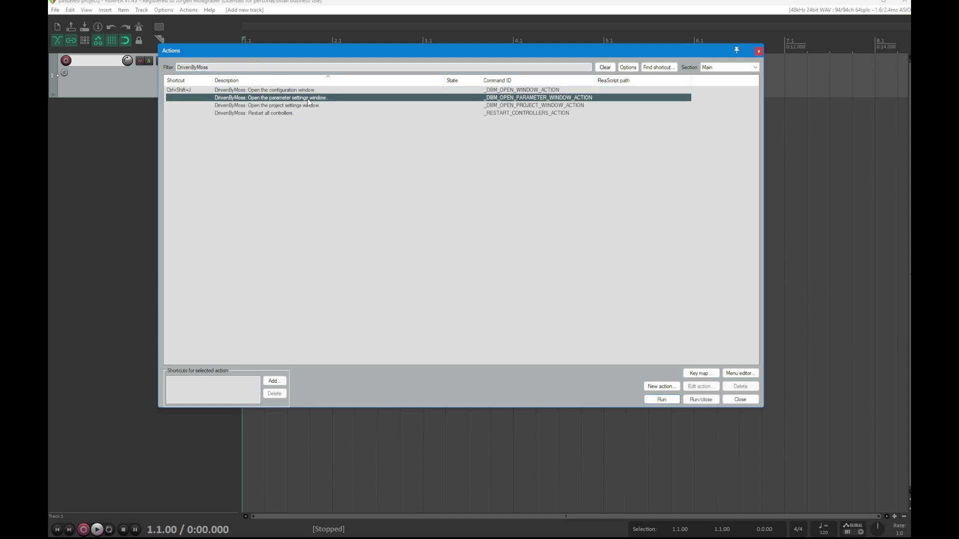
click(335, 106)
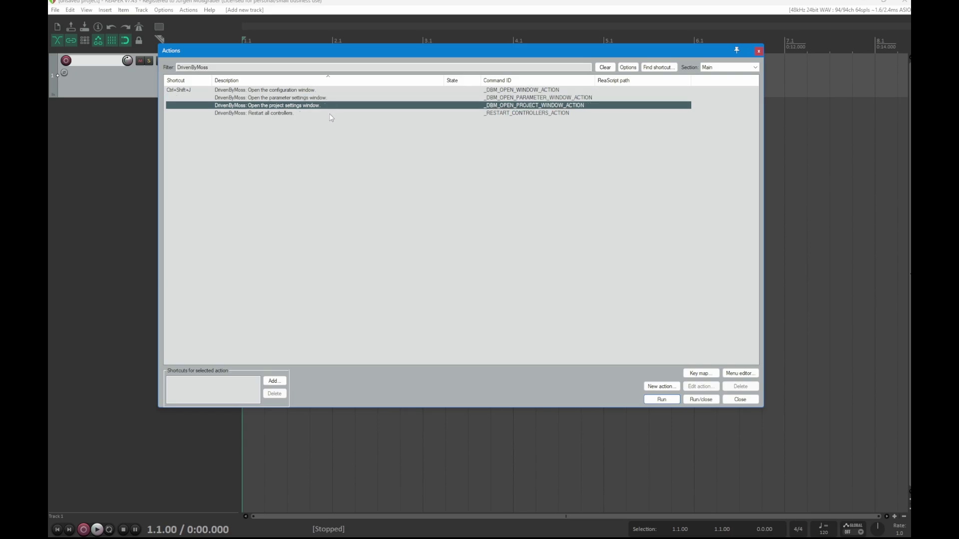
click(329, 114)
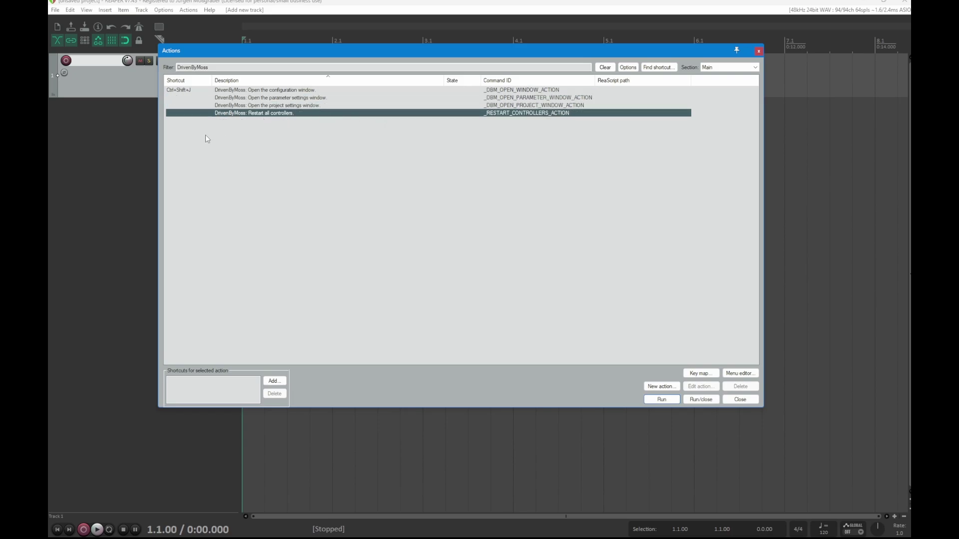
click(244, 90)
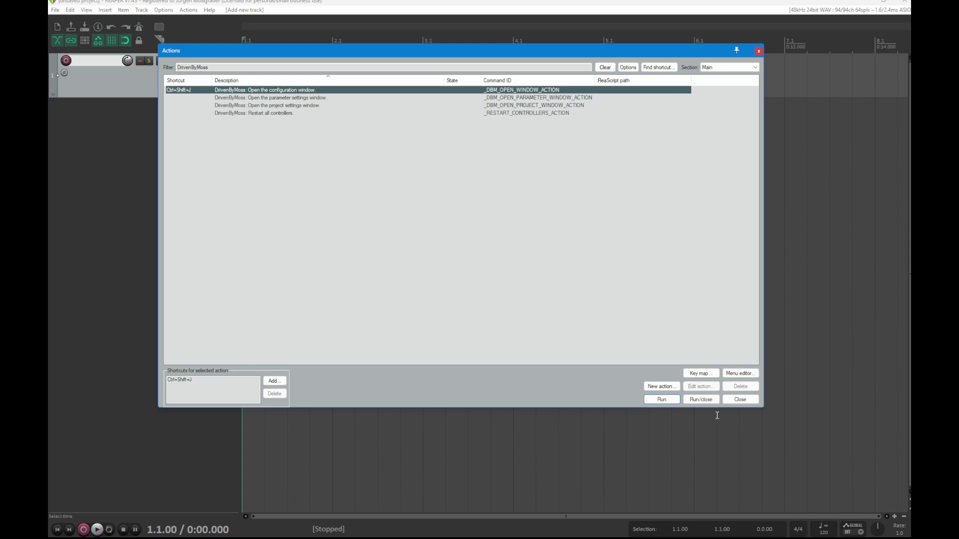
click(746, 401)
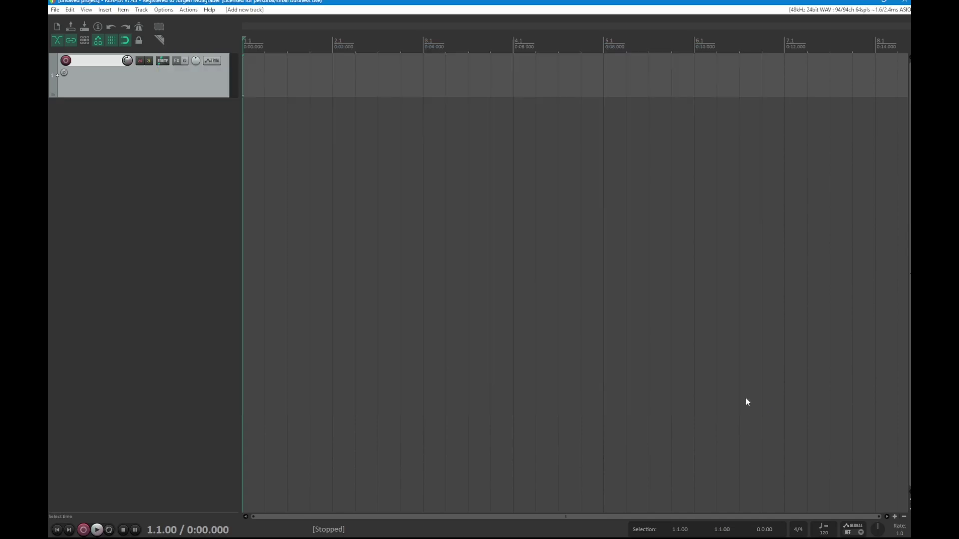
Step: Select Track 1 and run Detect in DrivenByMoss to add the connected Ableton Push 2
click(182, 160)
click(197, 89)
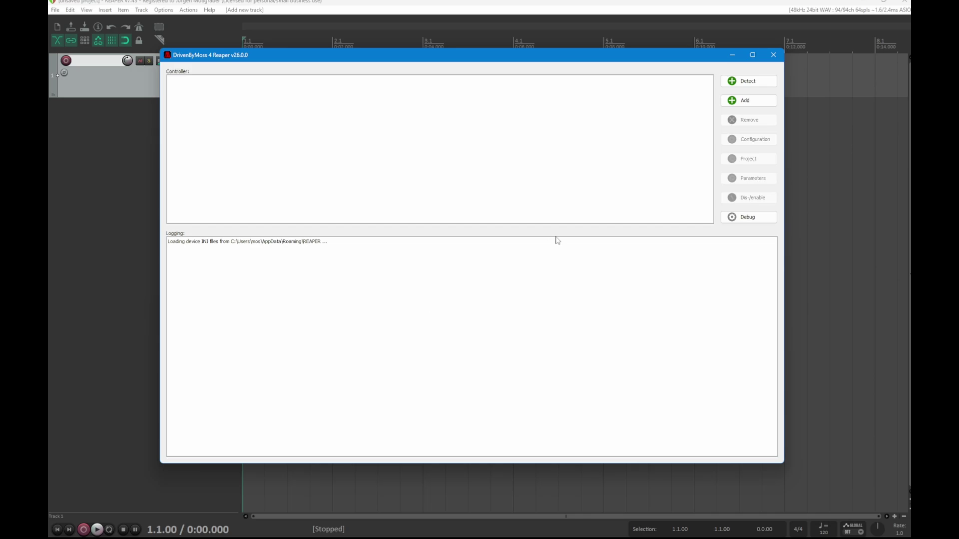
click(749, 81)
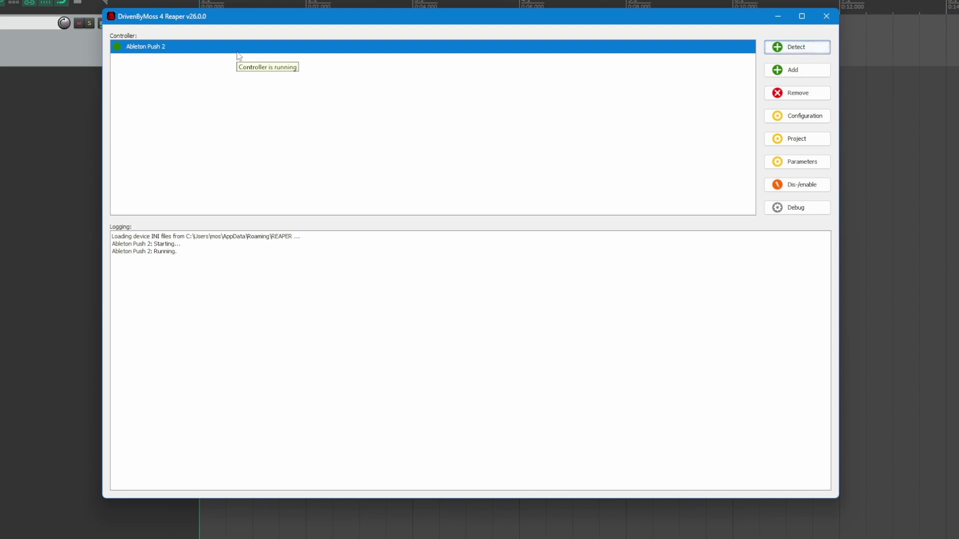
click(767, 74)
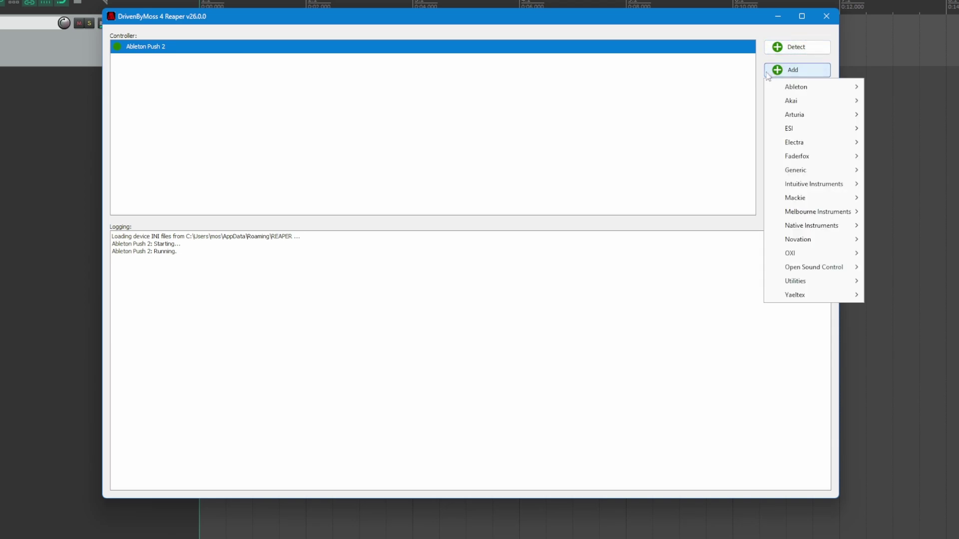
mouse_move(824, 174)
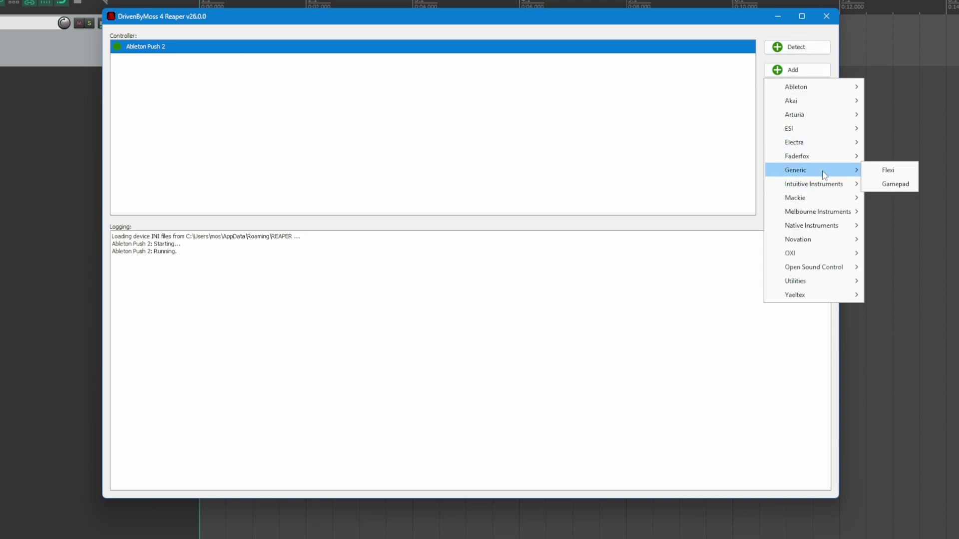
mouse_move(815, 199)
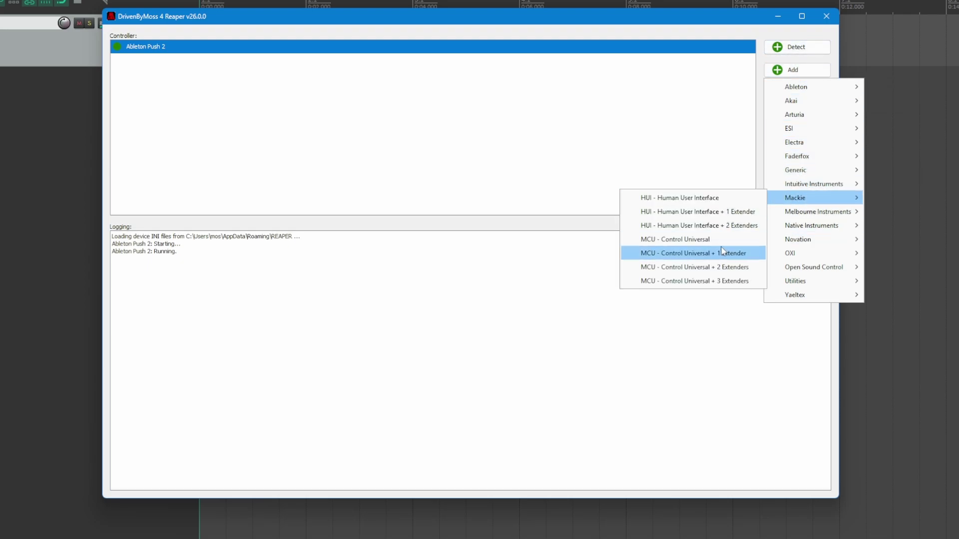
click(792, 33)
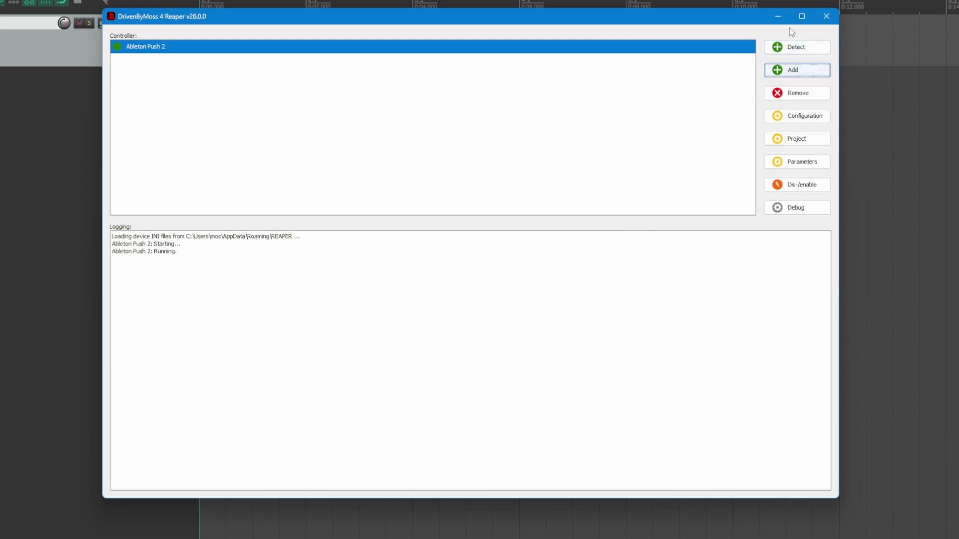
Step: Open Push 2's configuration and confirm Midi Input 1 and Midi Output 1 are Ableton Push 2
click(795, 116)
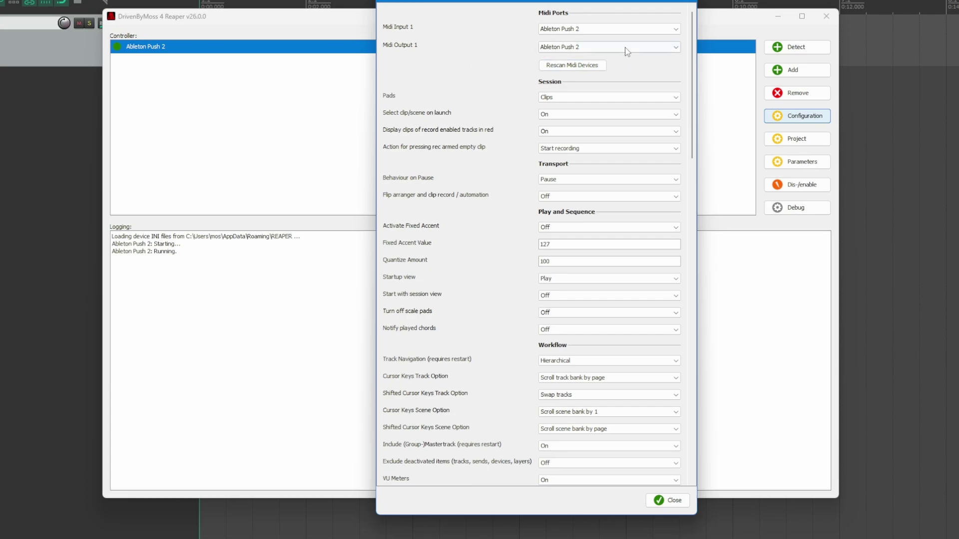
click(630, 29)
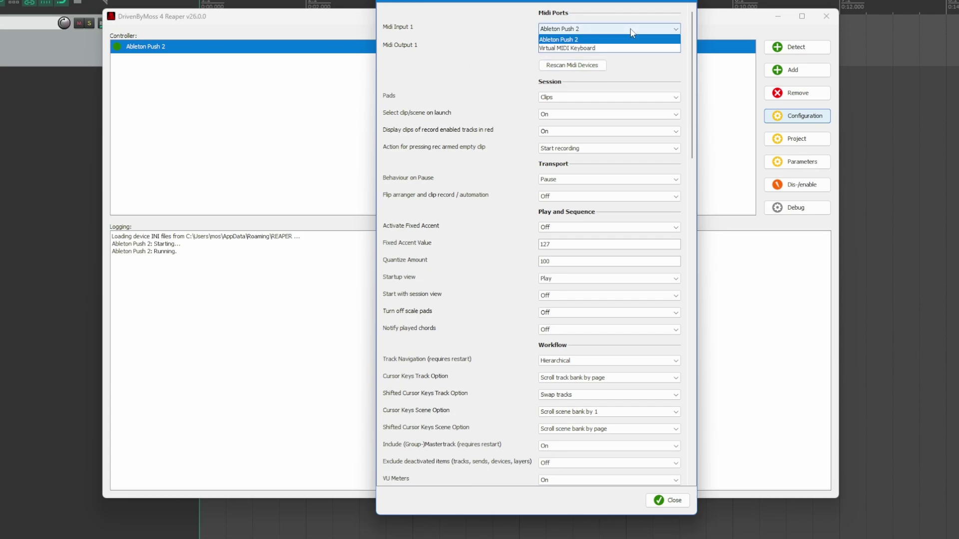
click(504, 32)
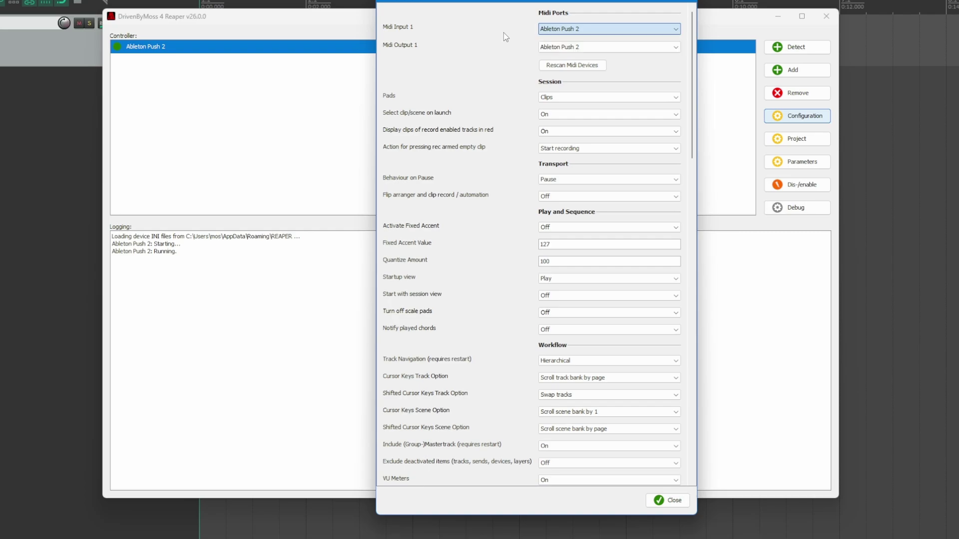
click(544, 48)
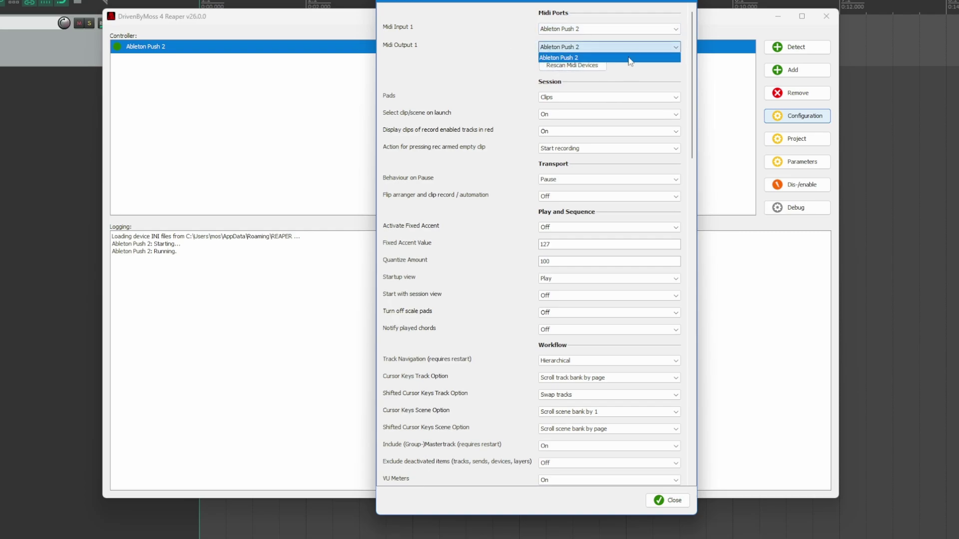
click(520, 49)
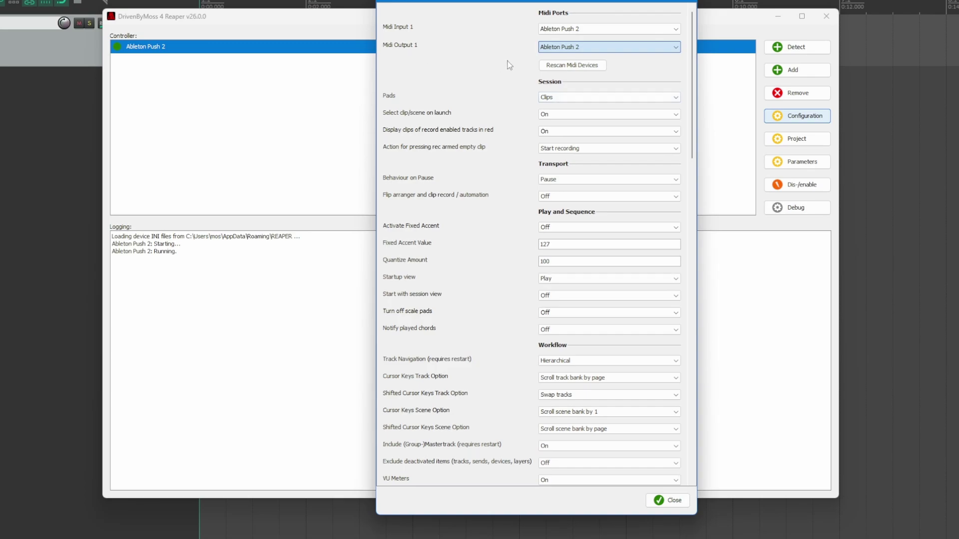
Step: Rescan MIDI devices, recheck Midi Input 1 is still Ableton Push 2, and close the settings
click(562, 71)
click(613, 29)
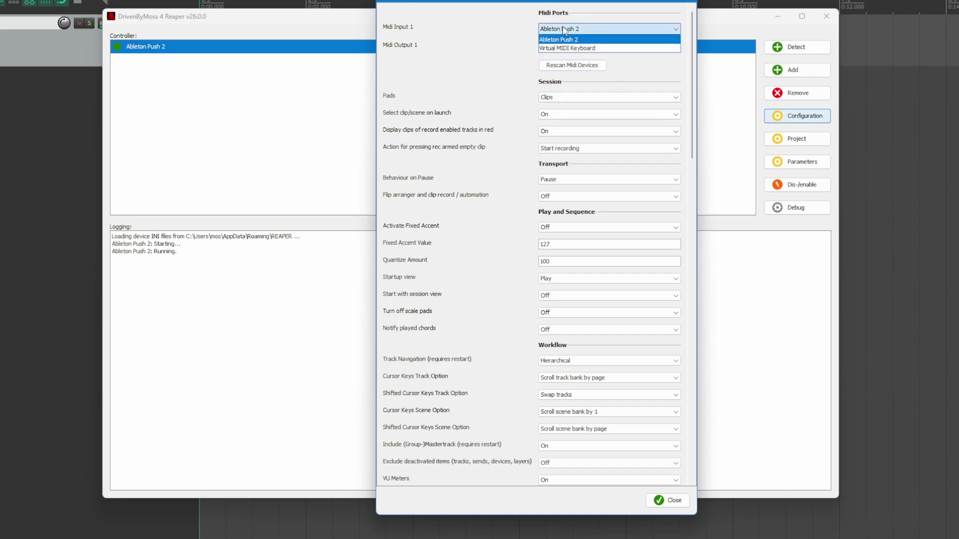
click(520, 30)
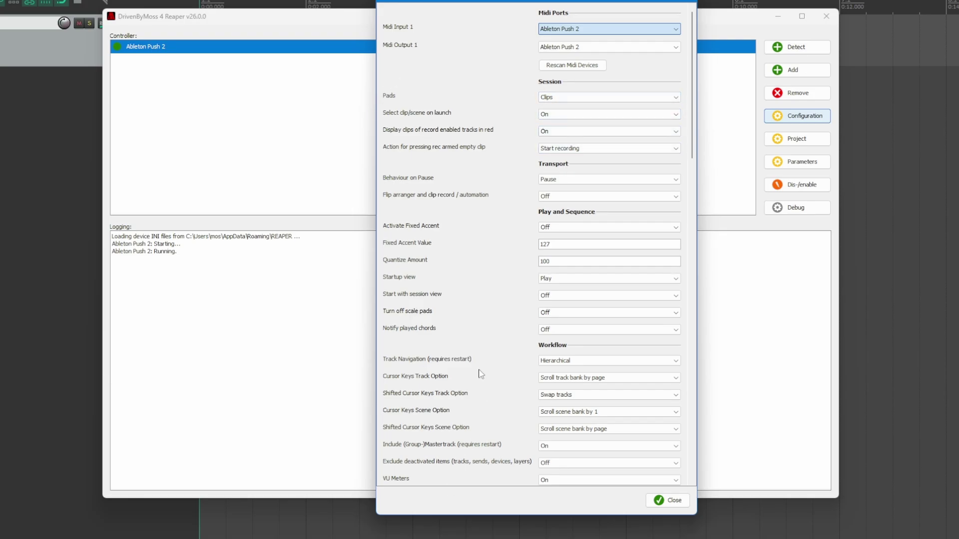
scroll(481, 374, down, 10)
scroll(479, 367, up, 10)
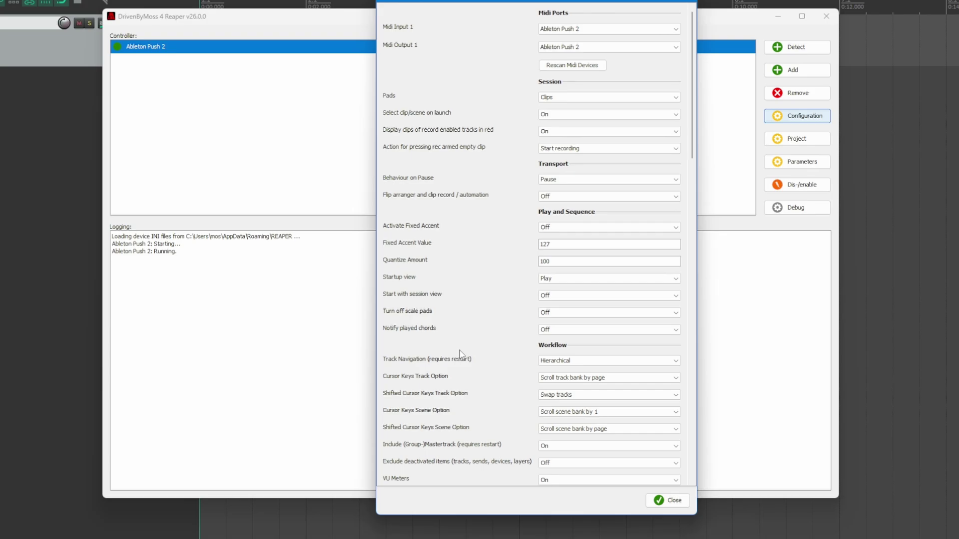
click(669, 500)
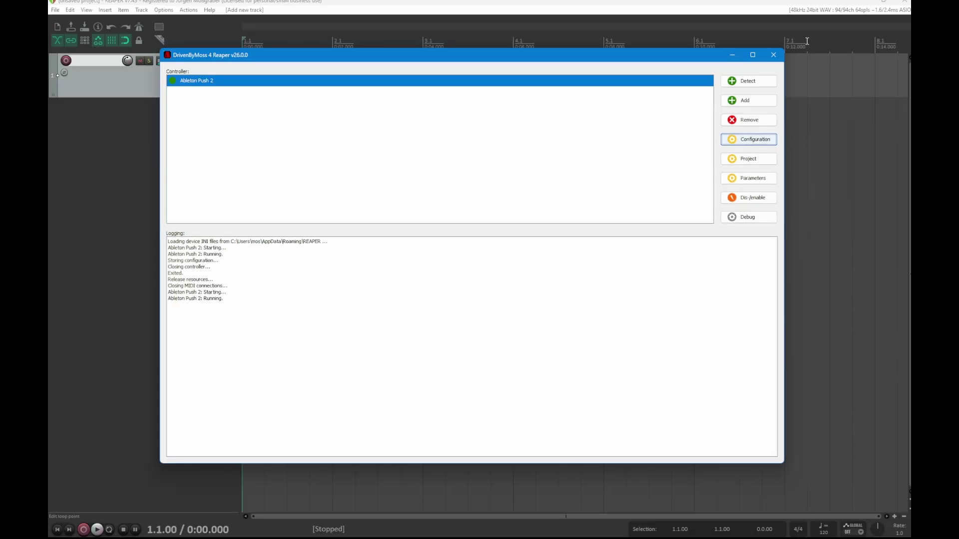
Step: Record-arm Track 1 with input MIDI > Ableton Push 2, then switch to the DrivenByMoss manual
click(105, 80)
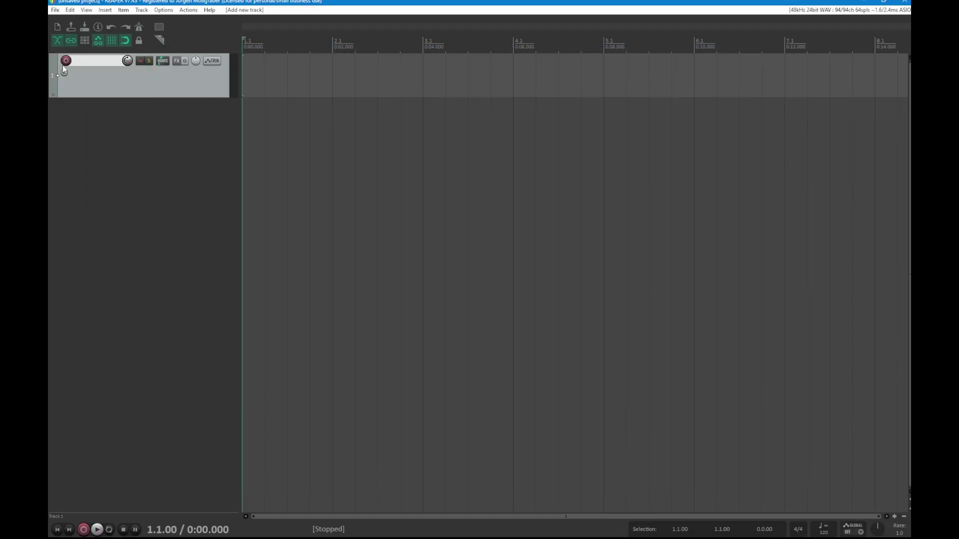
click(65, 60)
click(79, 71)
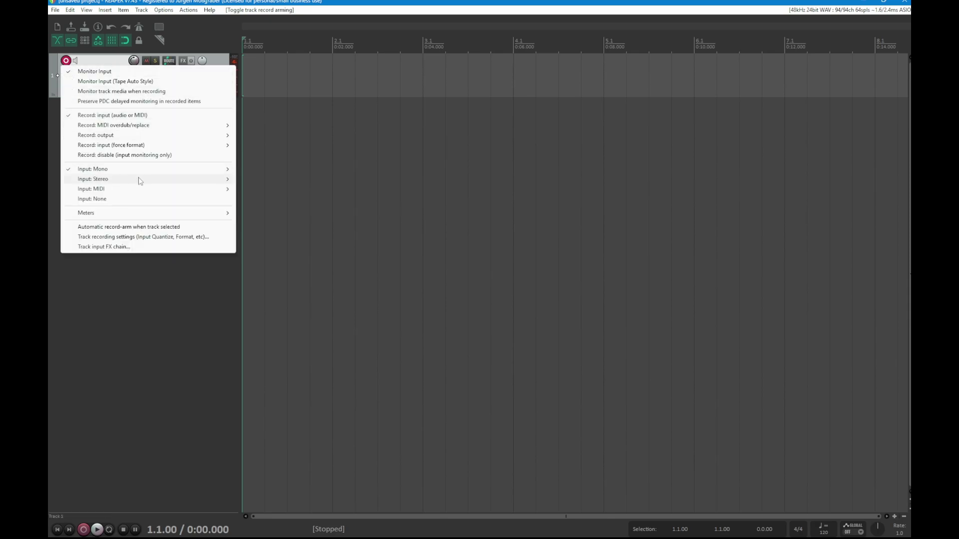
mouse_move(165, 191)
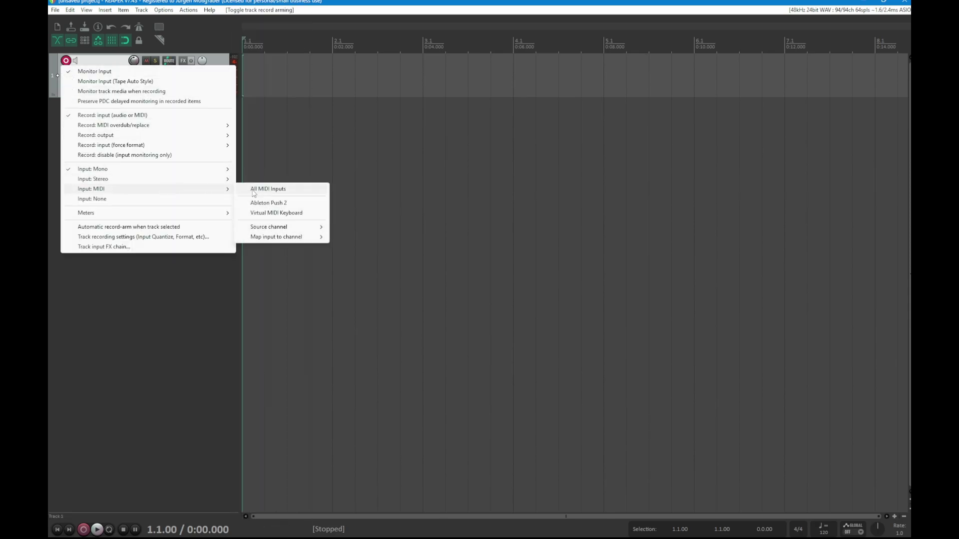
click(280, 203)
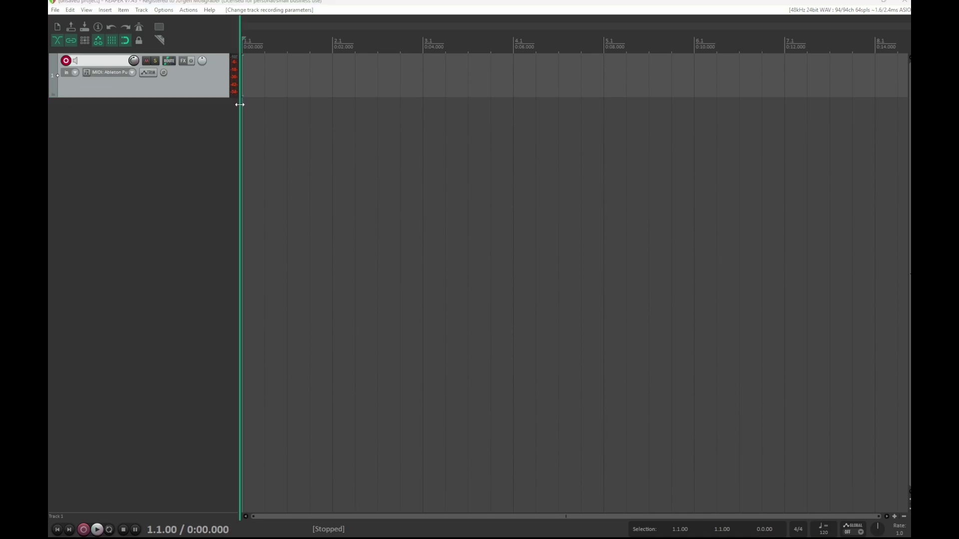
key(alt+Tab)
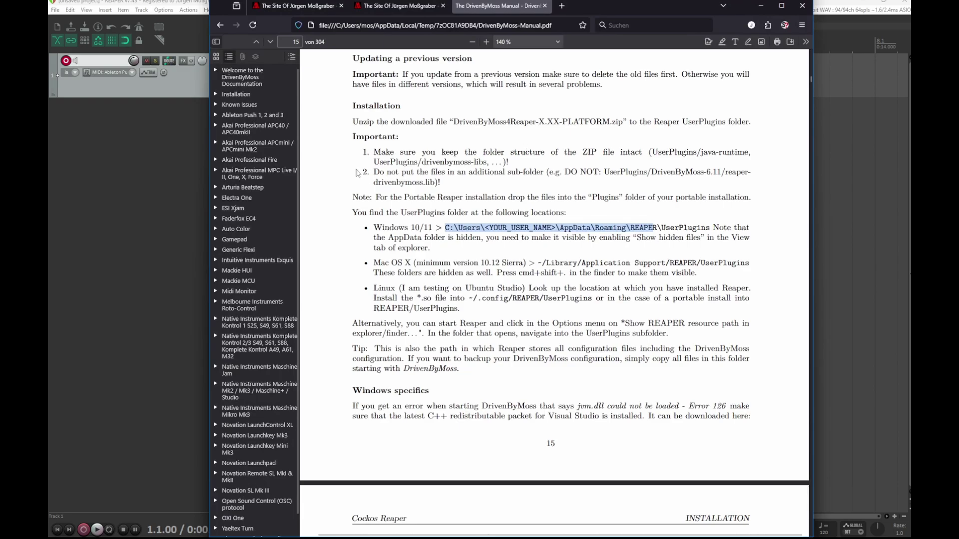
Step: Widen the PDF outline, jump to the ESI Xjam section, and select 'DrivenByMoss.xjam'
click(358, 173)
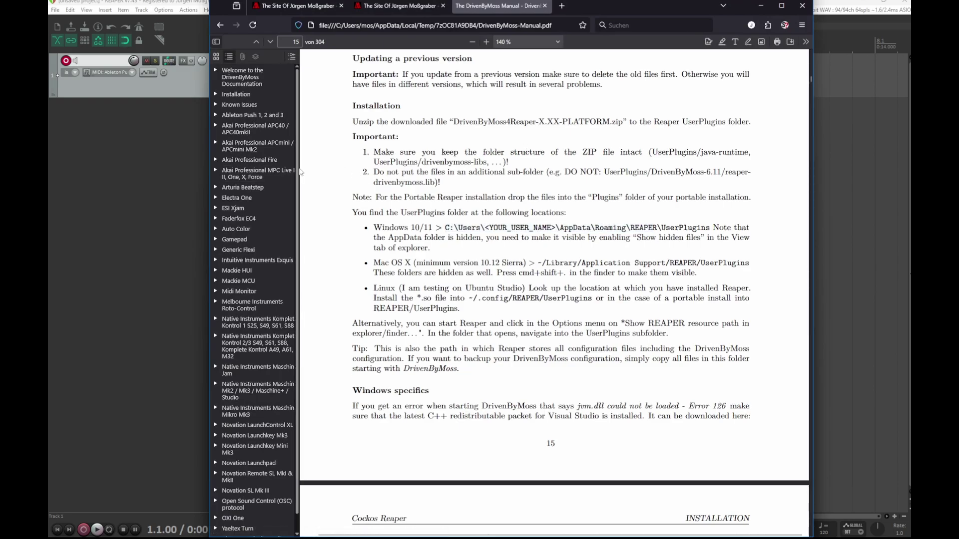
drag(298, 172, 392, 161)
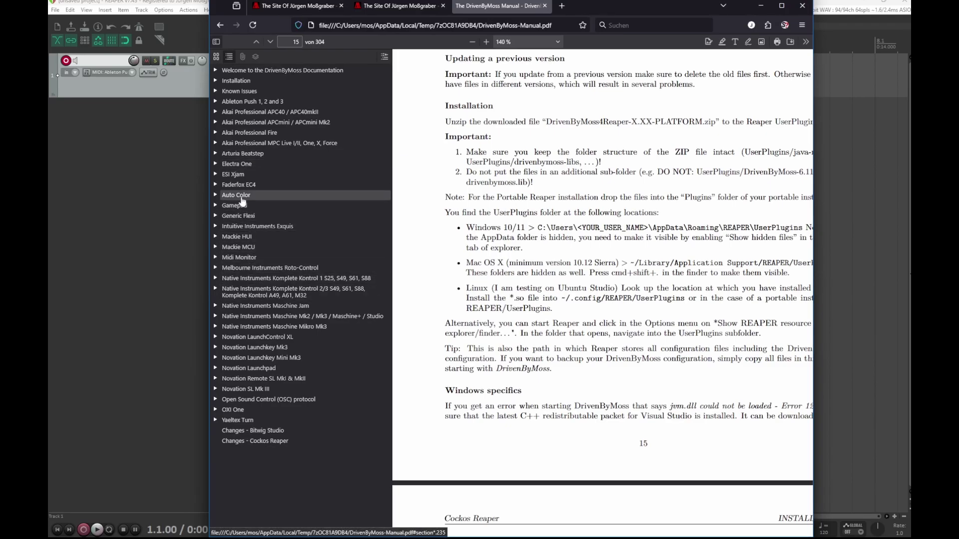
click(226, 175)
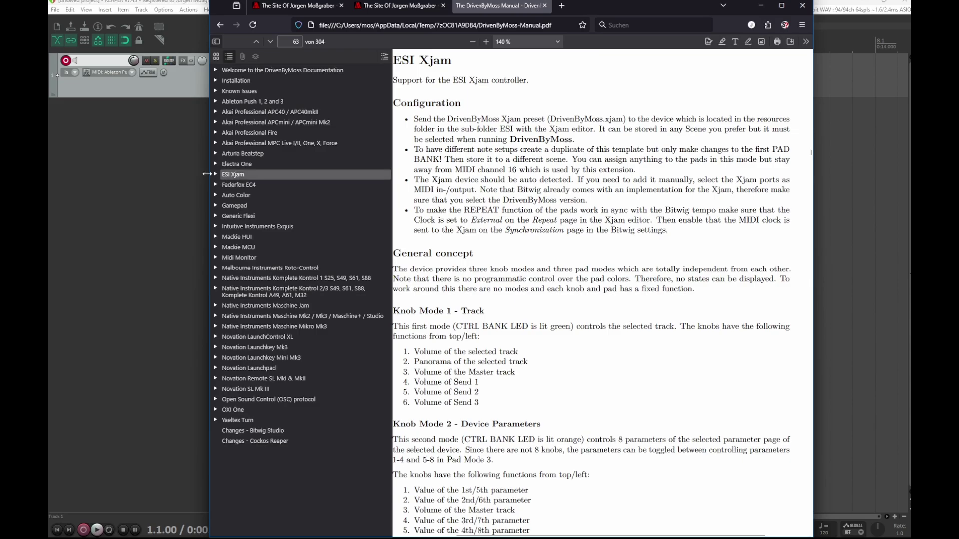
drag(210, 175, 153, 169)
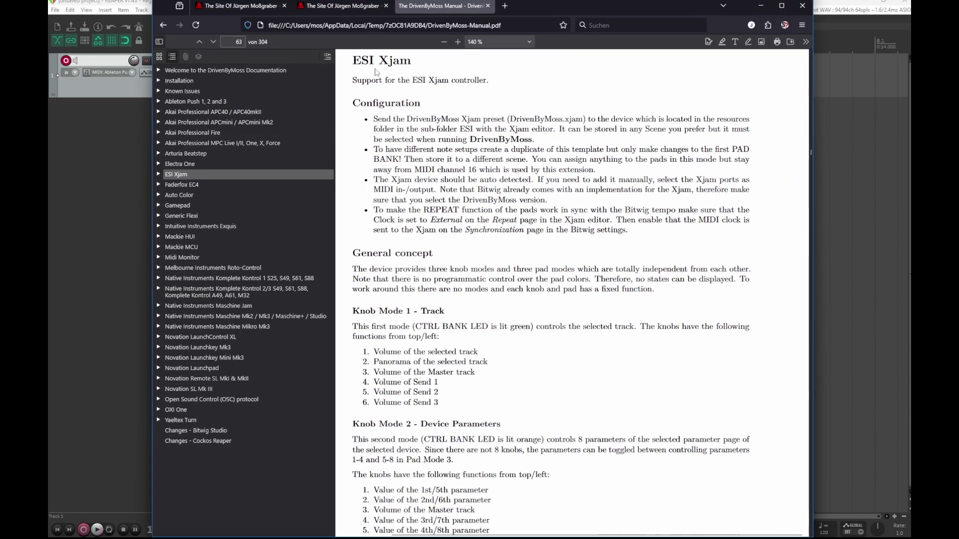
drag(510, 119, 583, 120)
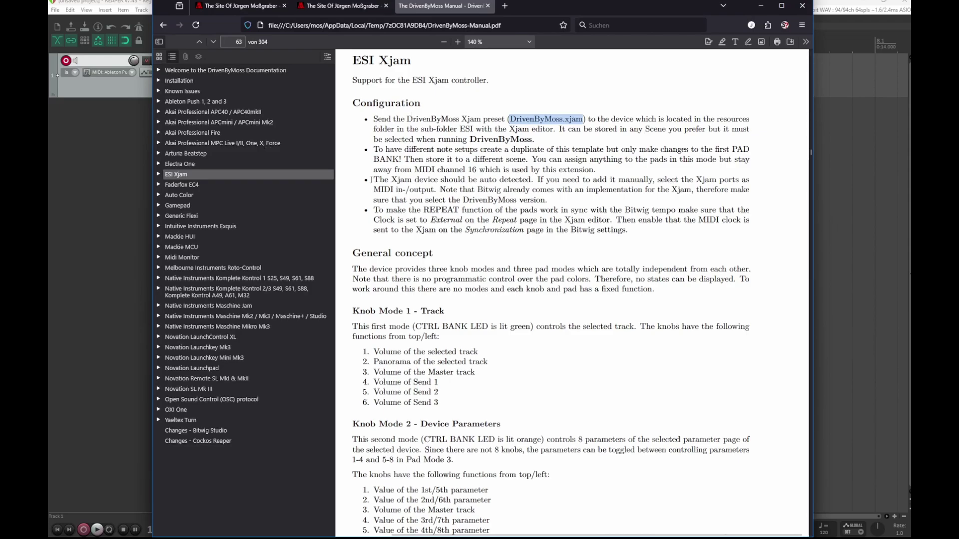